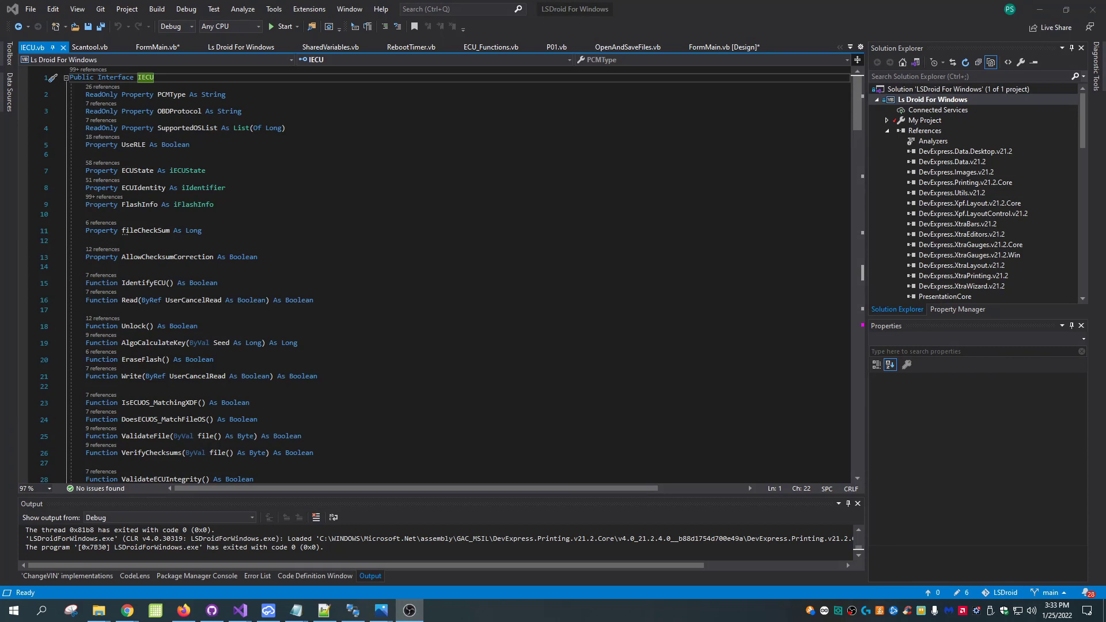
Step: Launch LS Droid from Visual Studio, dismiss the development-version notice, and go to Read Or Write PCM
left_click(279, 25)
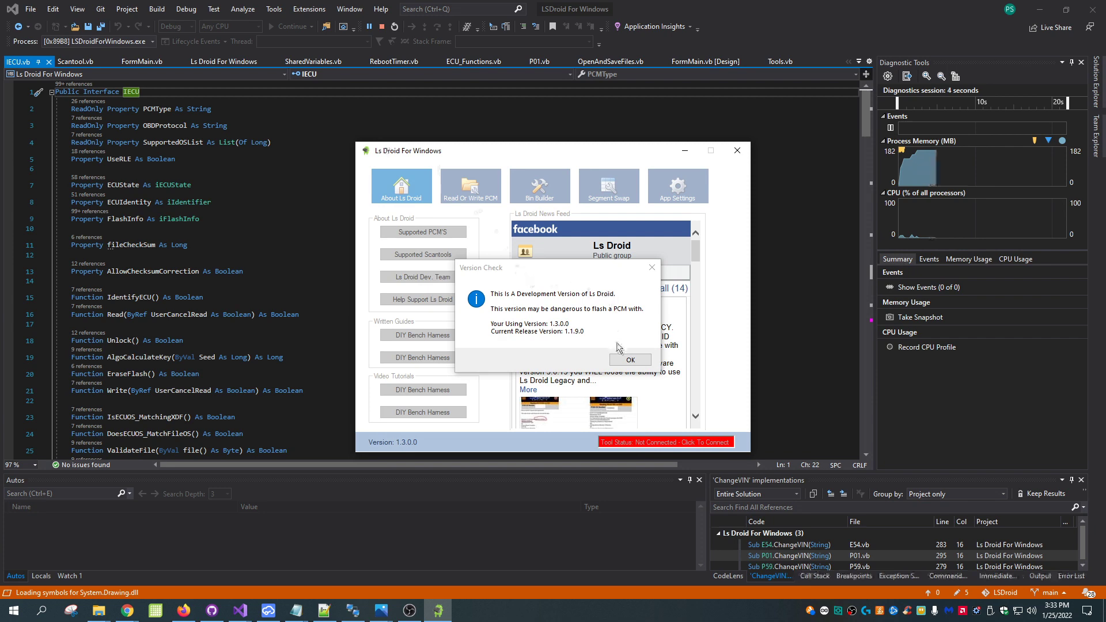
left_click(630, 360)
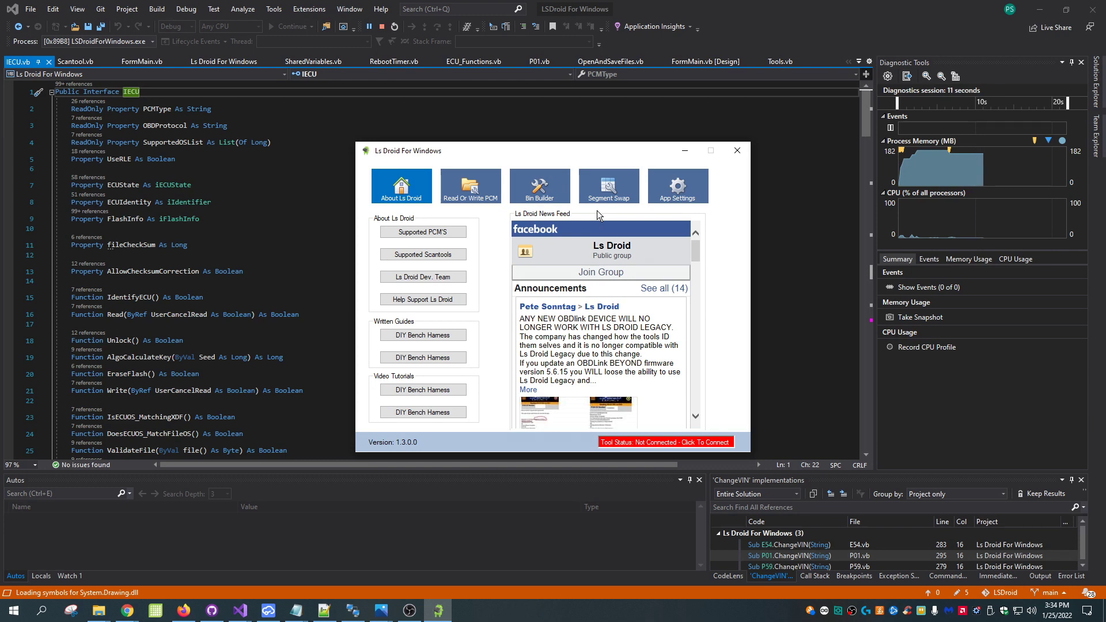
left_click(484, 183)
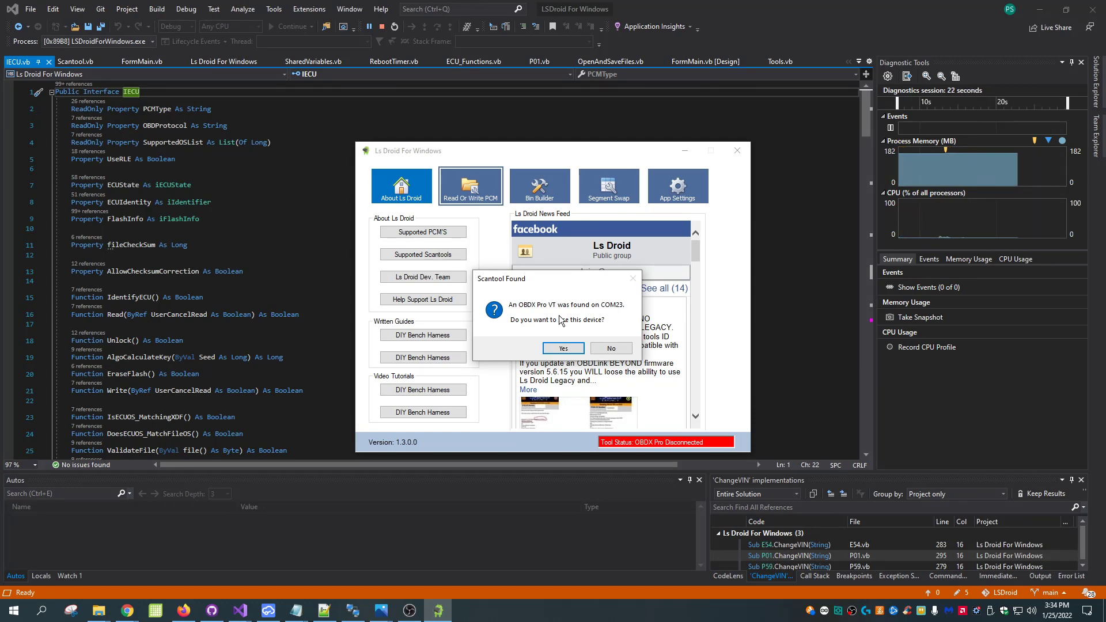
Step: Accept the OBDX Pro on COM23, reidentify the P01 PCM, and choose Write PCM
left_click(559, 349)
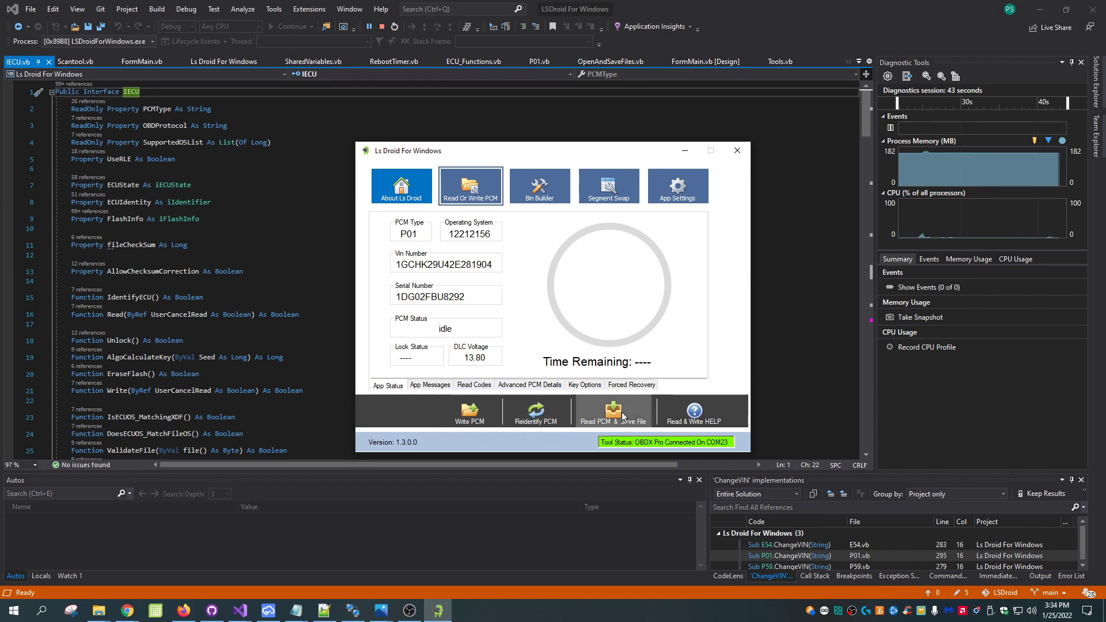
left_click(528, 415)
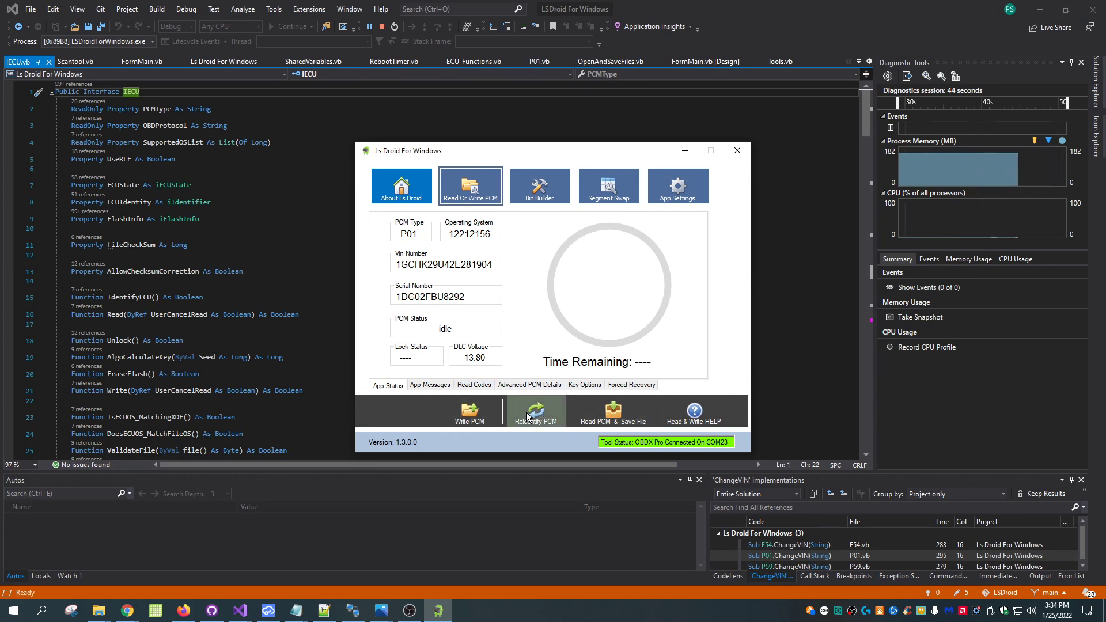
left_click(470, 417)
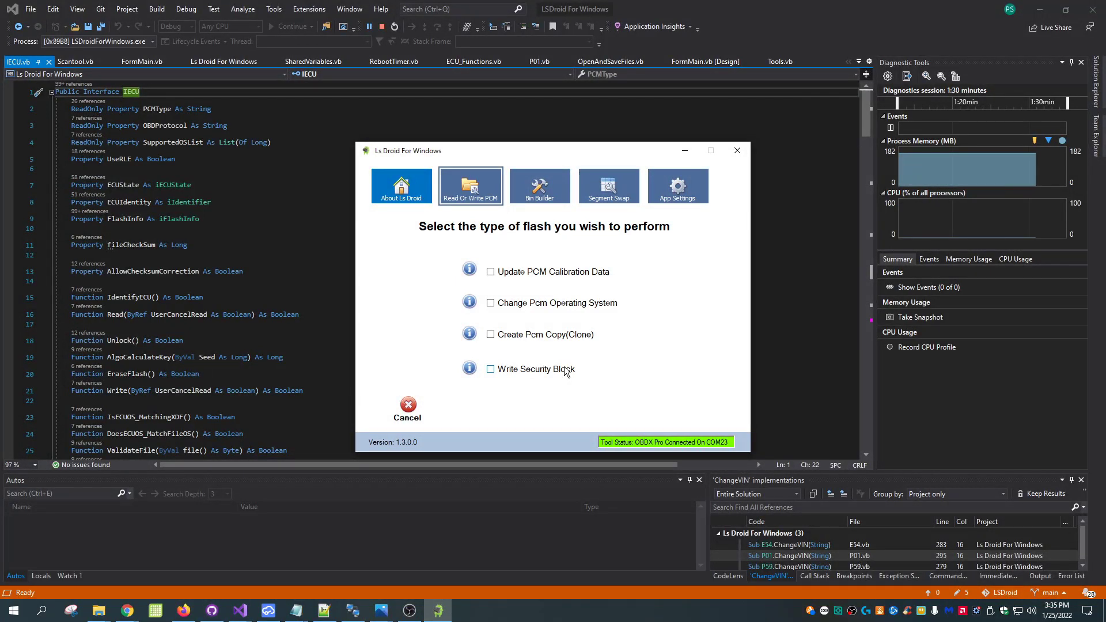
Step: Choose Update PCM Calibration Data and select 00000000.bin from the Bin Files folder on drive I:
left_click(548, 279)
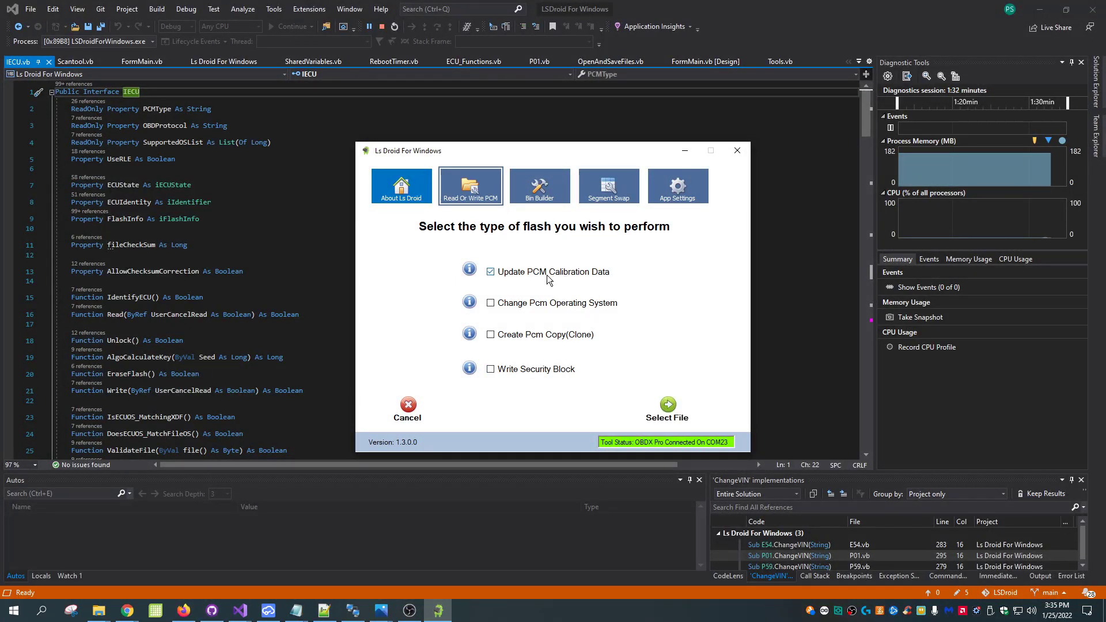
left_click(672, 398)
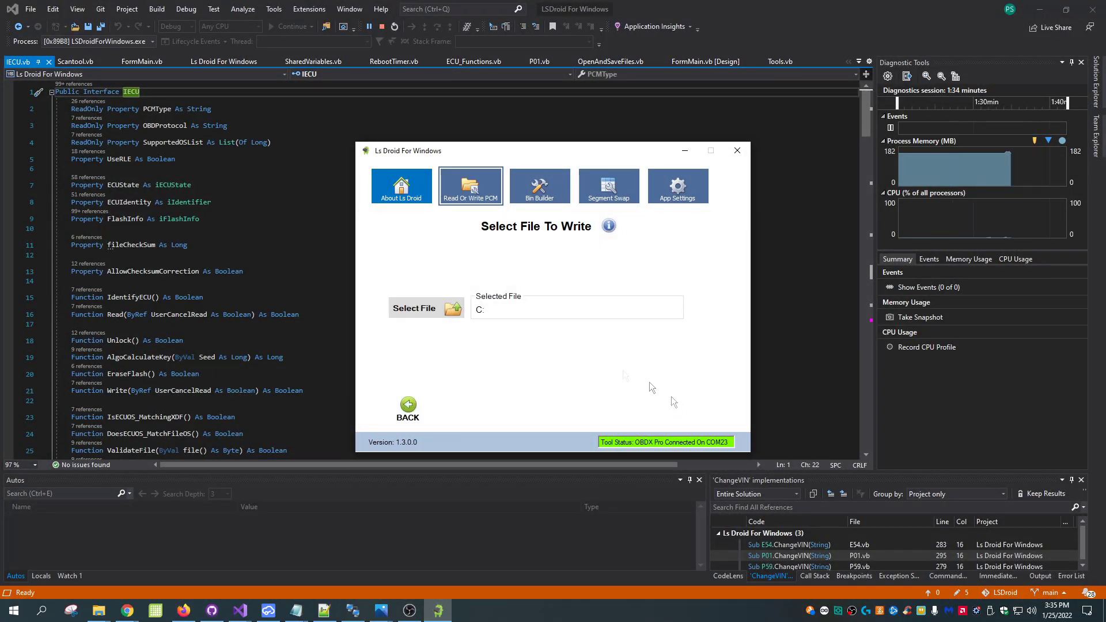
left_click(426, 312)
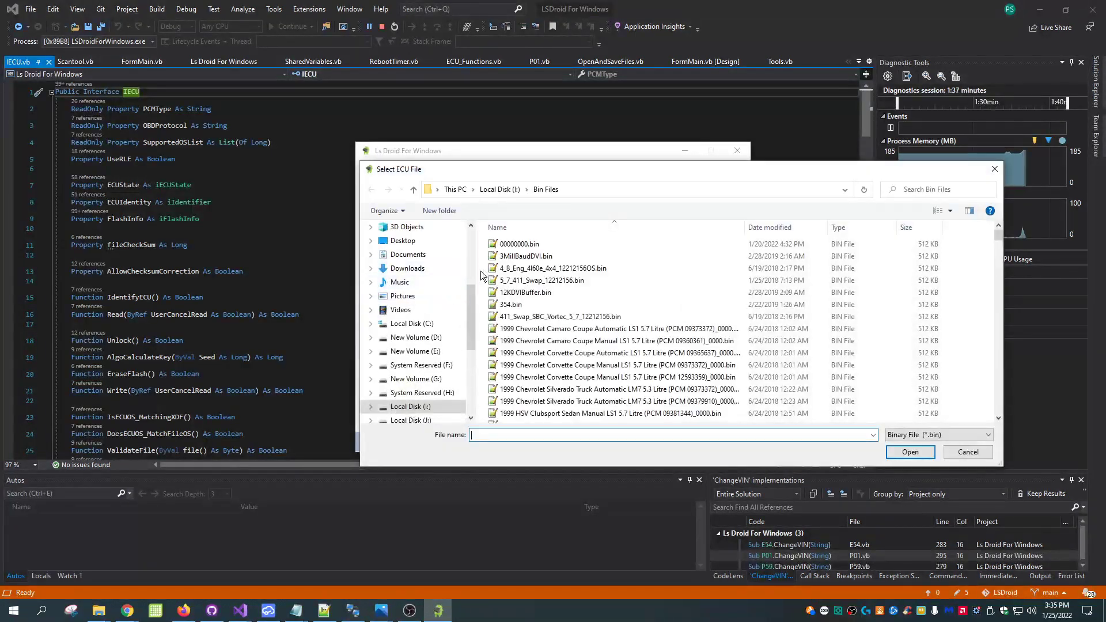
left_click(518, 244)
left_click(910, 452)
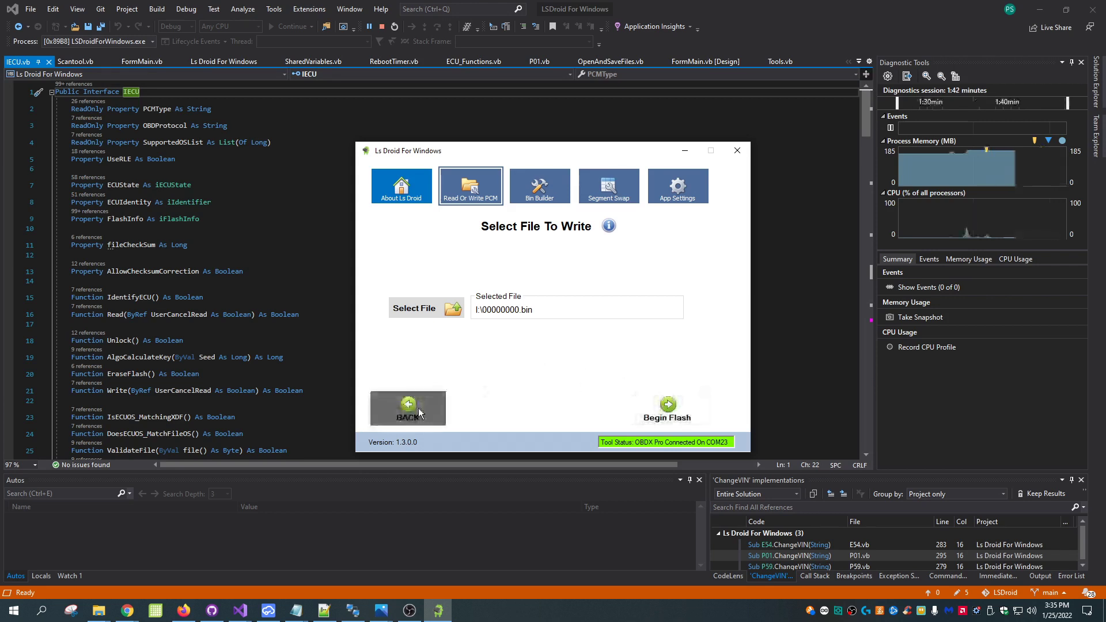
Step: Flash 00000000.bin to the PCM and continue once the ignition is off
left_click(663, 406)
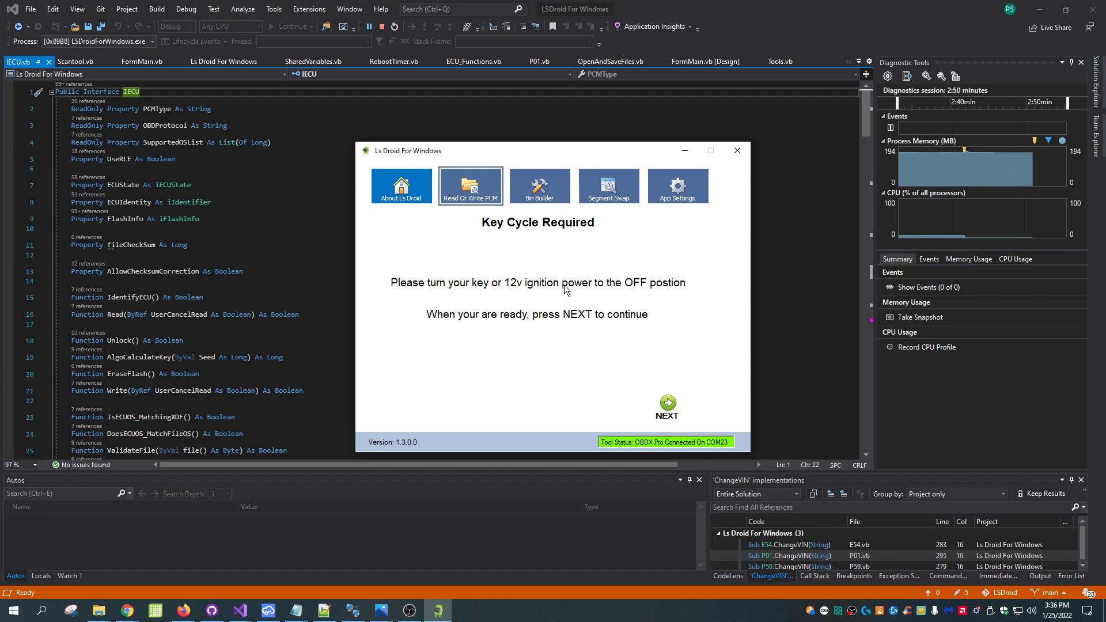
left_click(671, 404)
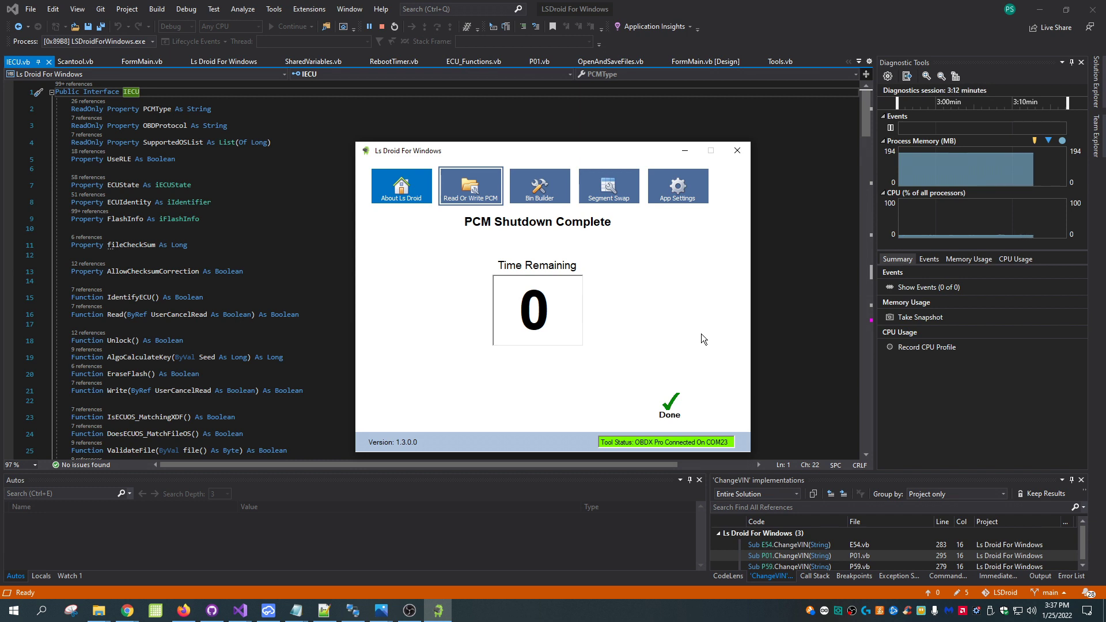
Step: Finish the PCM shutdown countdown and reidentify the PCM on the read/write page
left_click(665, 411)
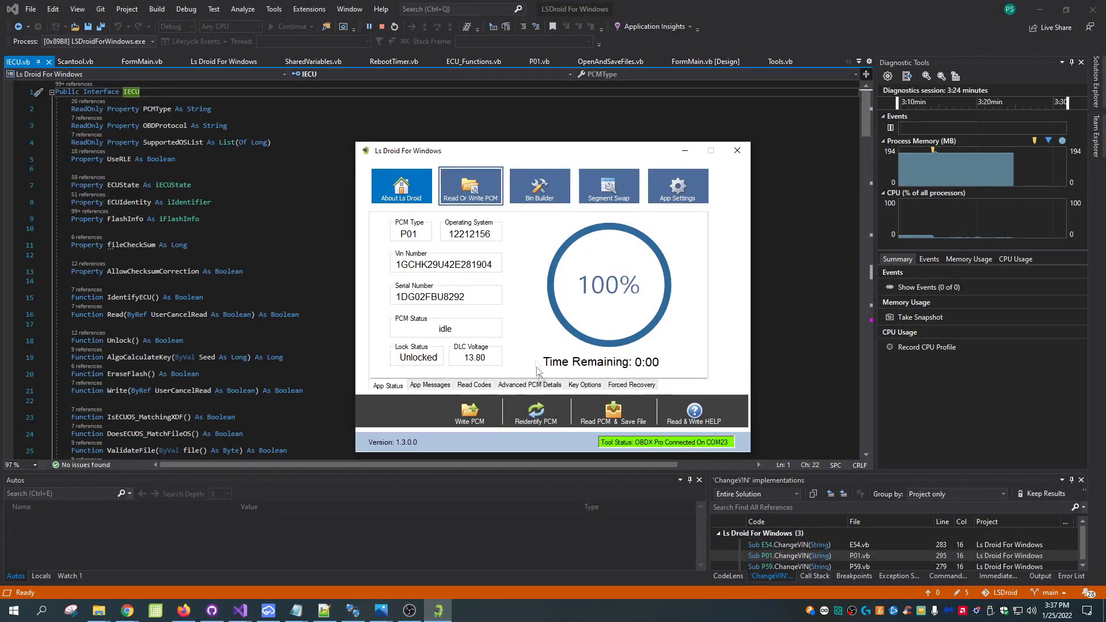
left_click(540, 416)
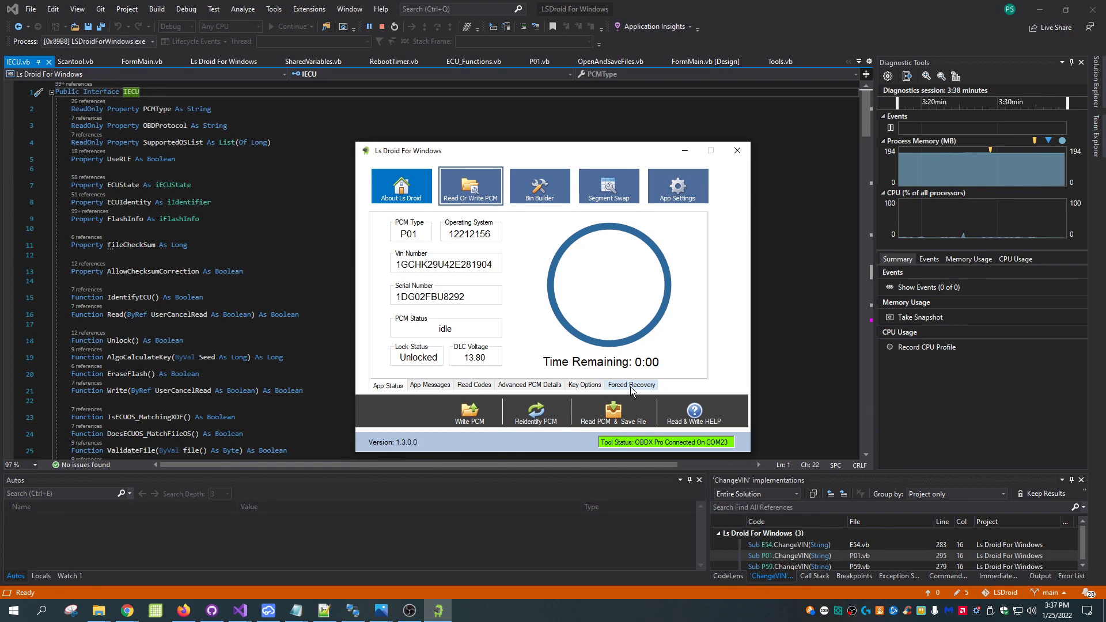
Step: Enter a new 17-digit VIN under Advanced PCM Details and apply it with Change Vin
left_click(527, 386)
left_click(400, 332)
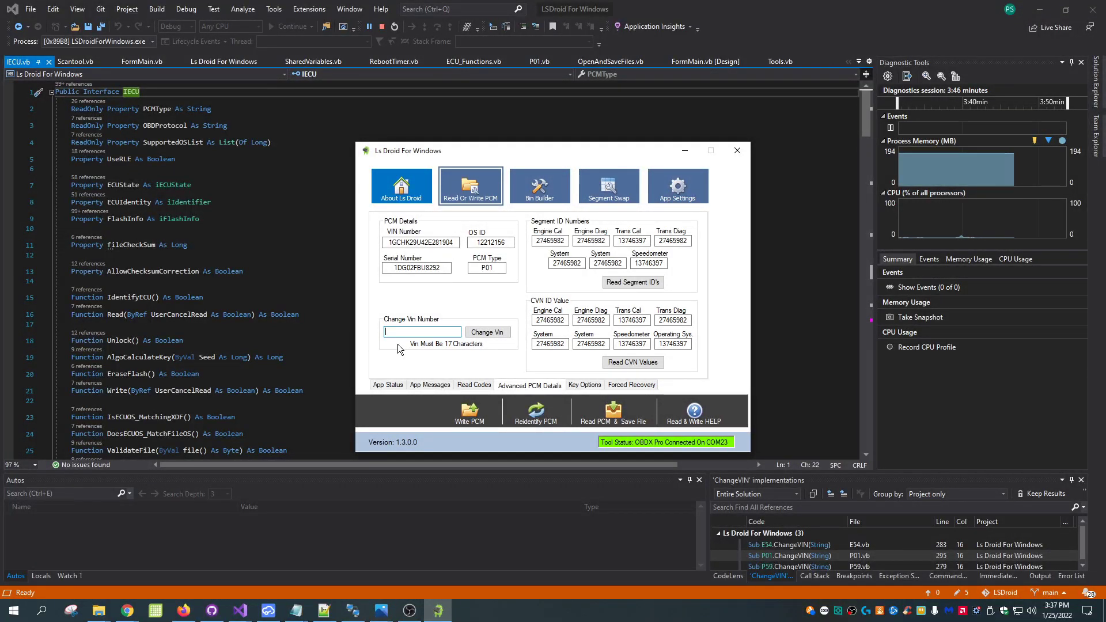
type("5555555555")
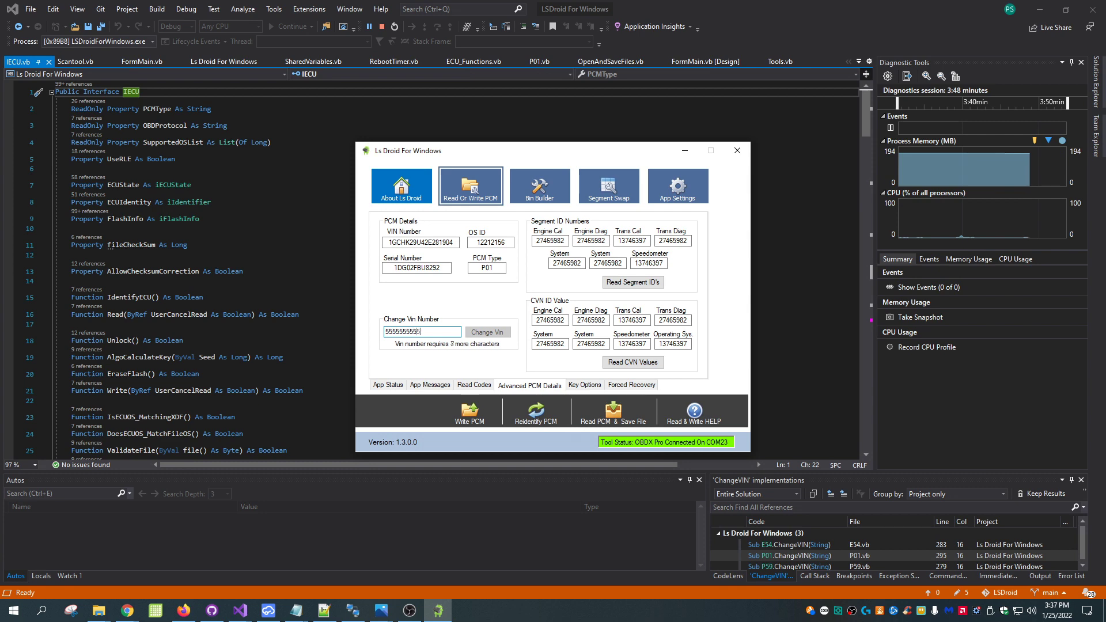
type("5555555")
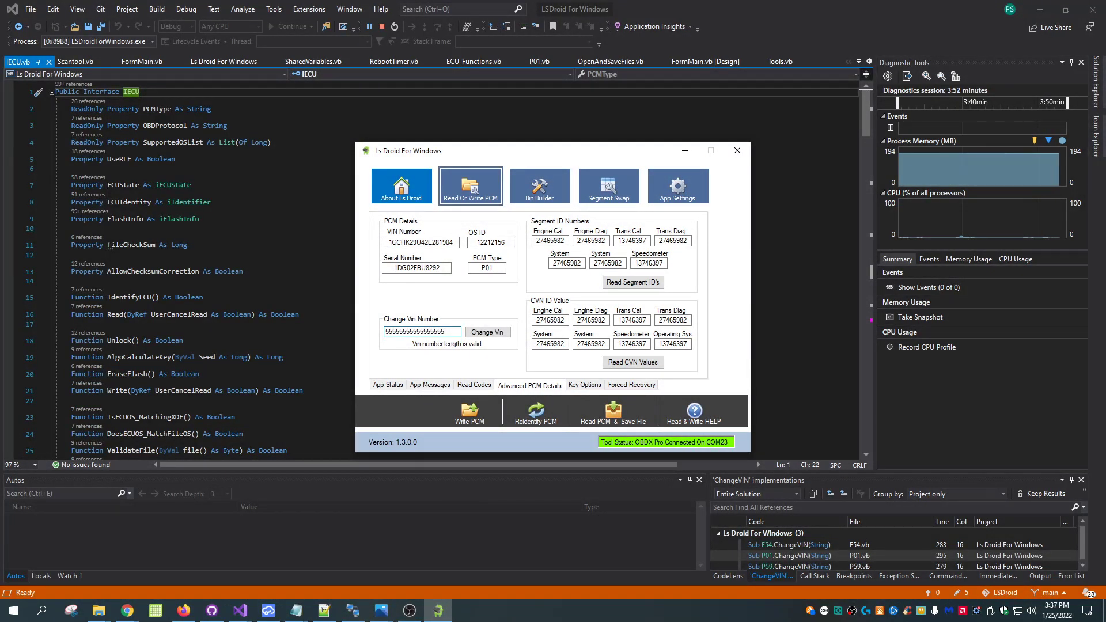
left_click(482, 331)
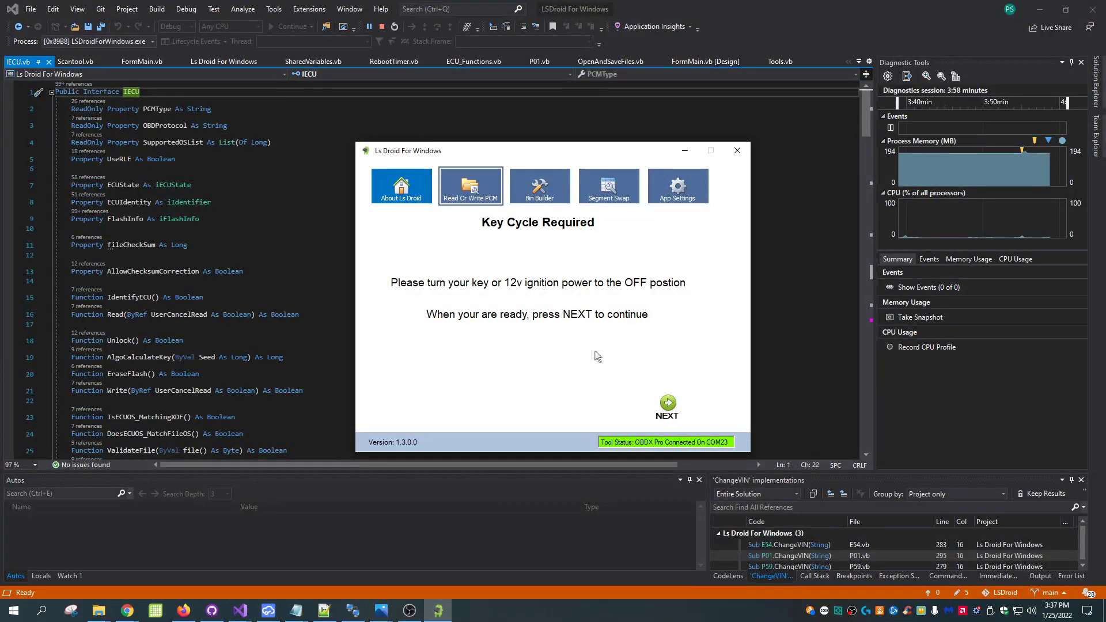
Step: Continue through the key cycle after the VIN change and complete the shutdown countdown
left_click(668, 402)
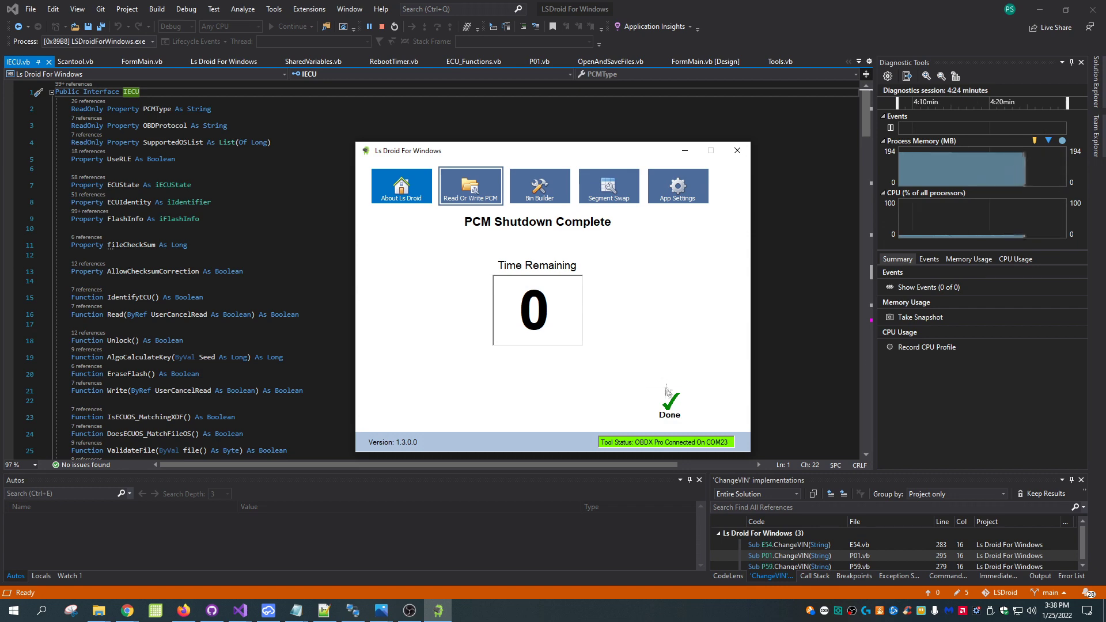
left_click(669, 403)
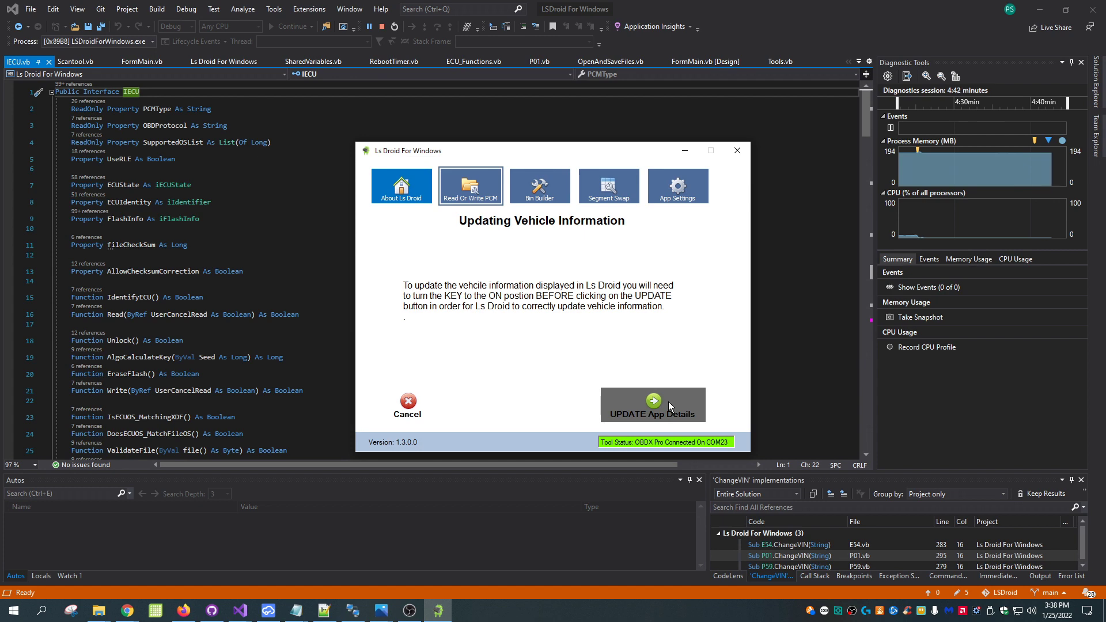
Step: Update the app's vehicle details from the PCM, then go to the Bin Builder
left_click(668, 402)
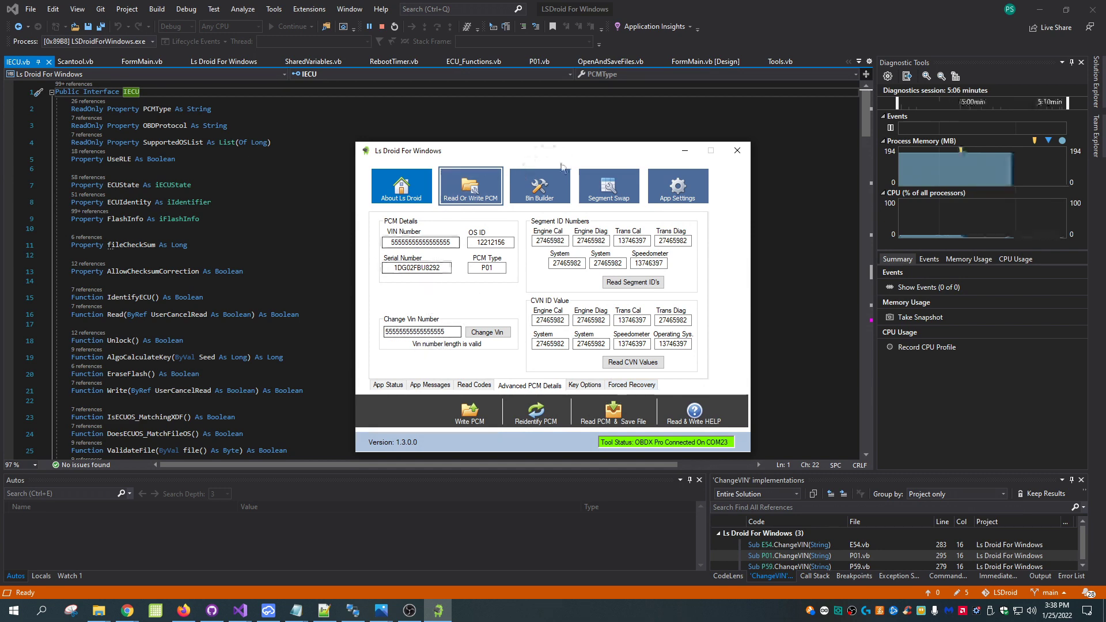
left_click(551, 182)
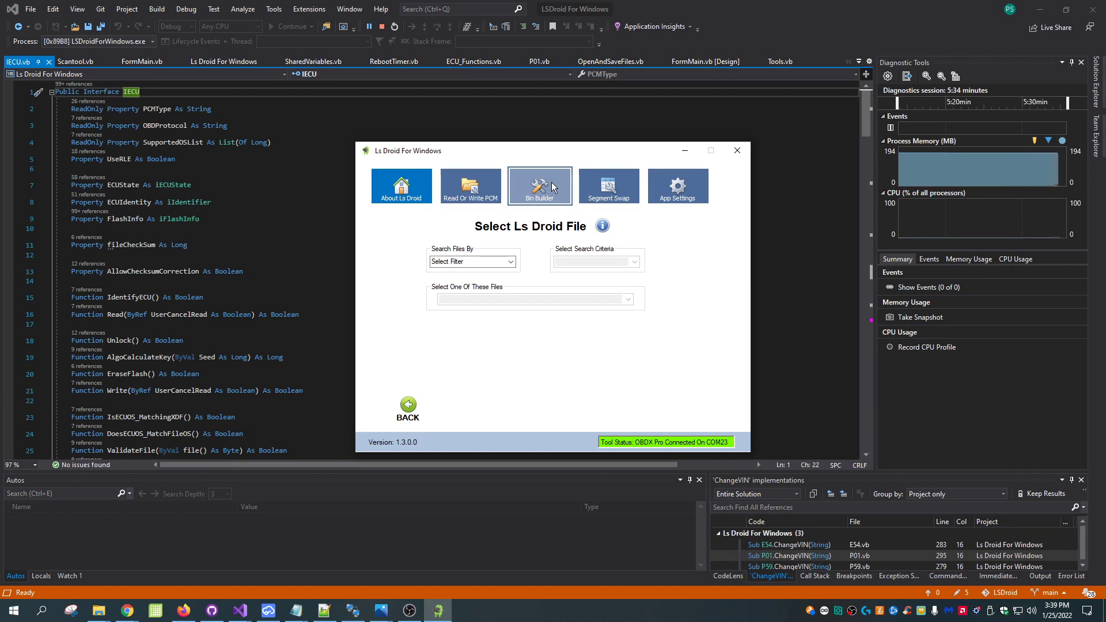
Step: Filter bin files by Engine Size 5.3 and review the six matching Silverado and Tahoe files
left_click(511, 262)
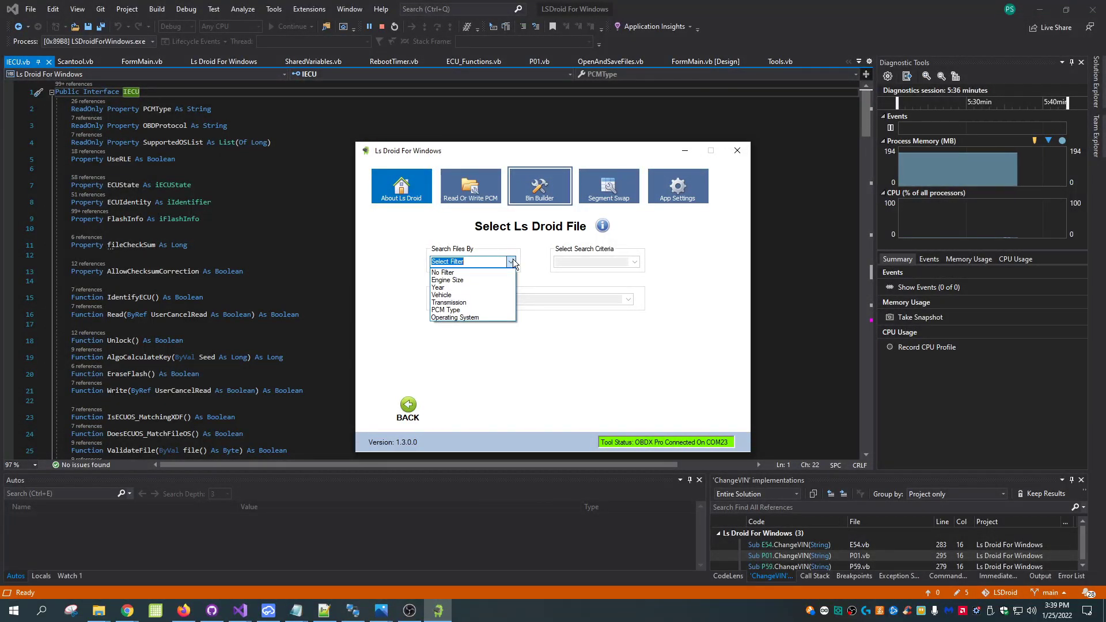
left_click(469, 279)
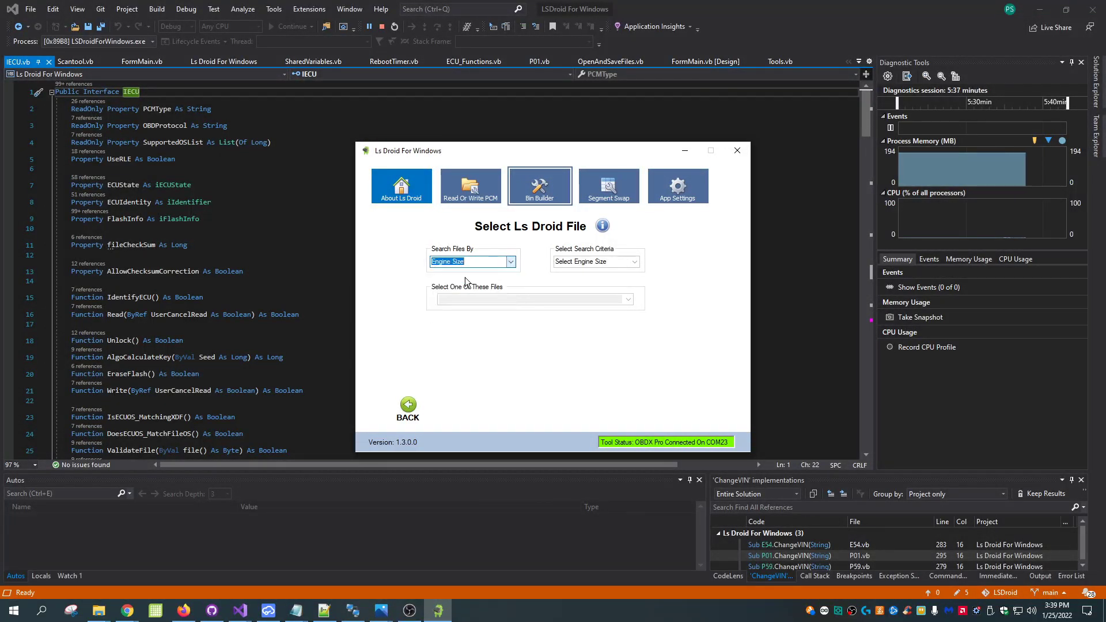
left_click(633, 262)
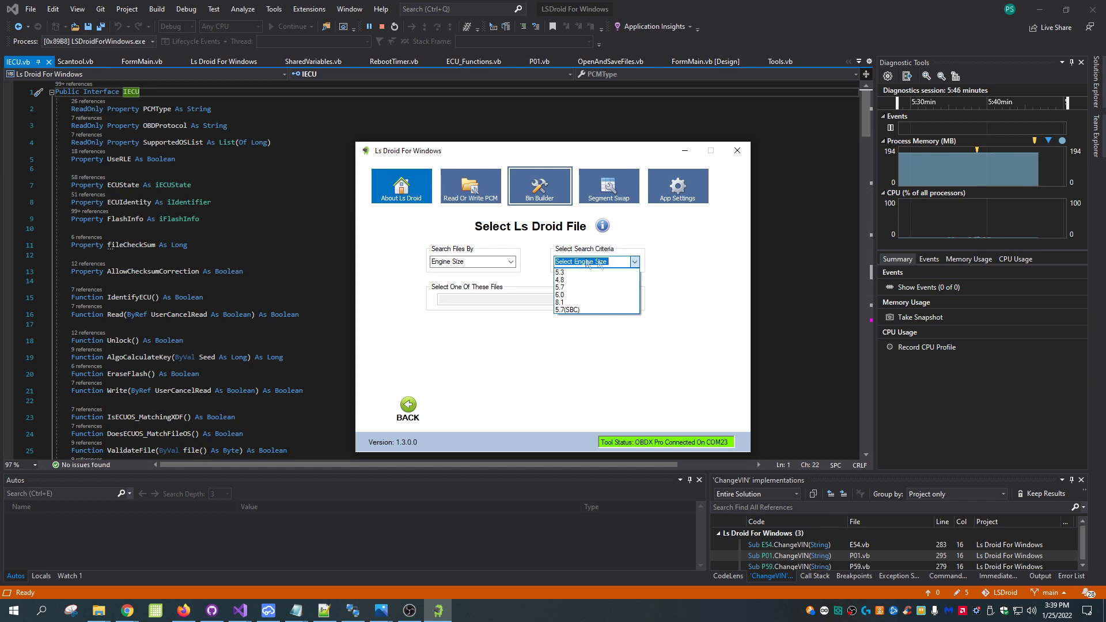
left_click(565, 273)
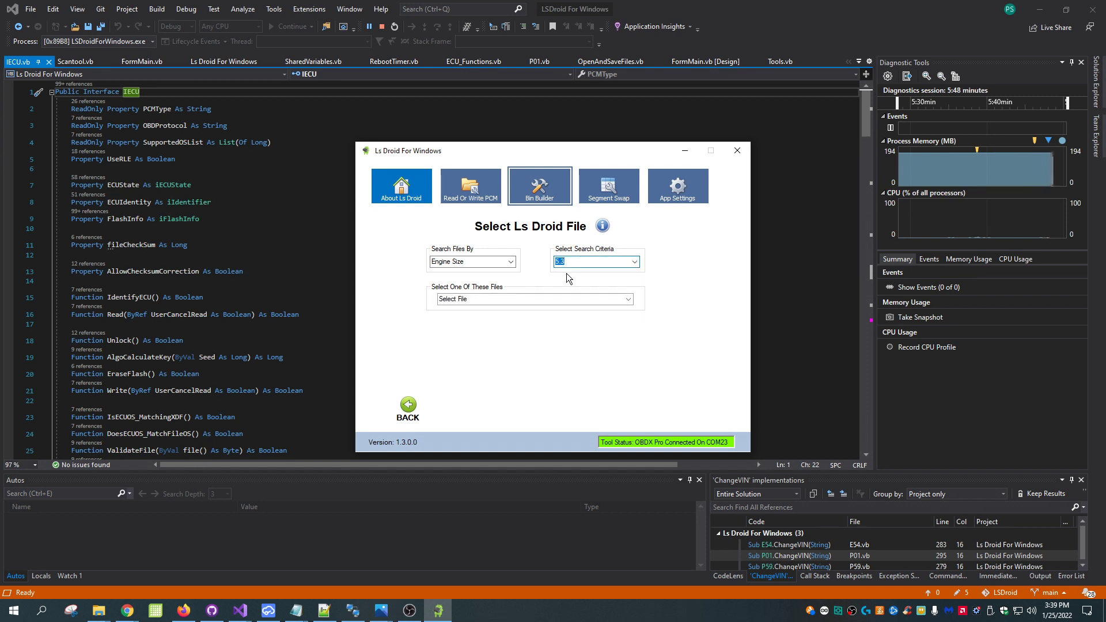
left_click(624, 301)
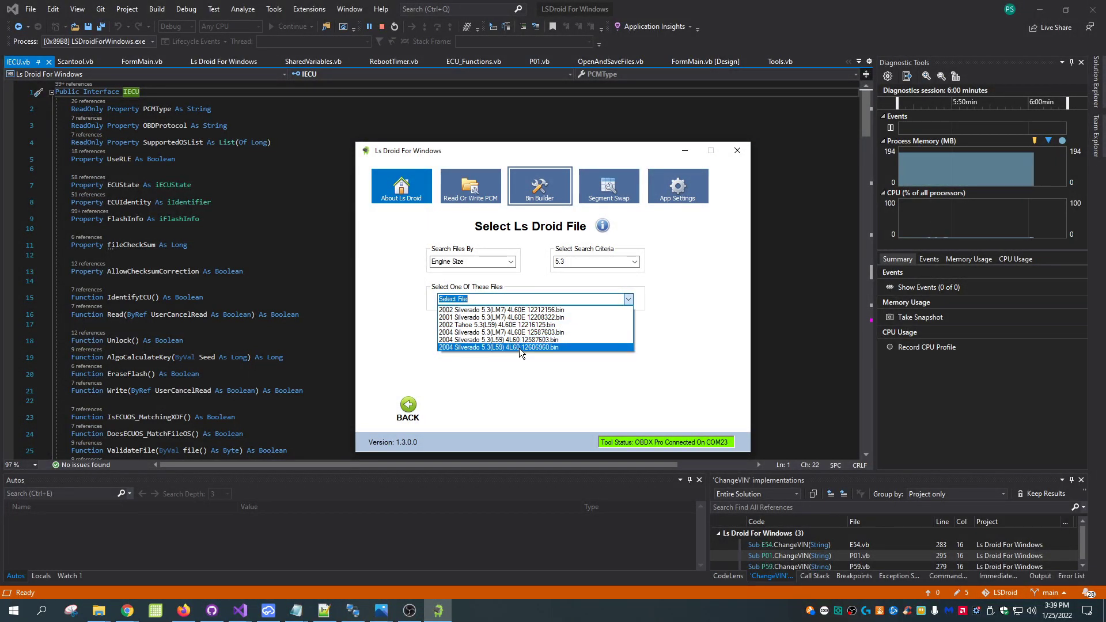
left_click(510, 260)
left_click(511, 260)
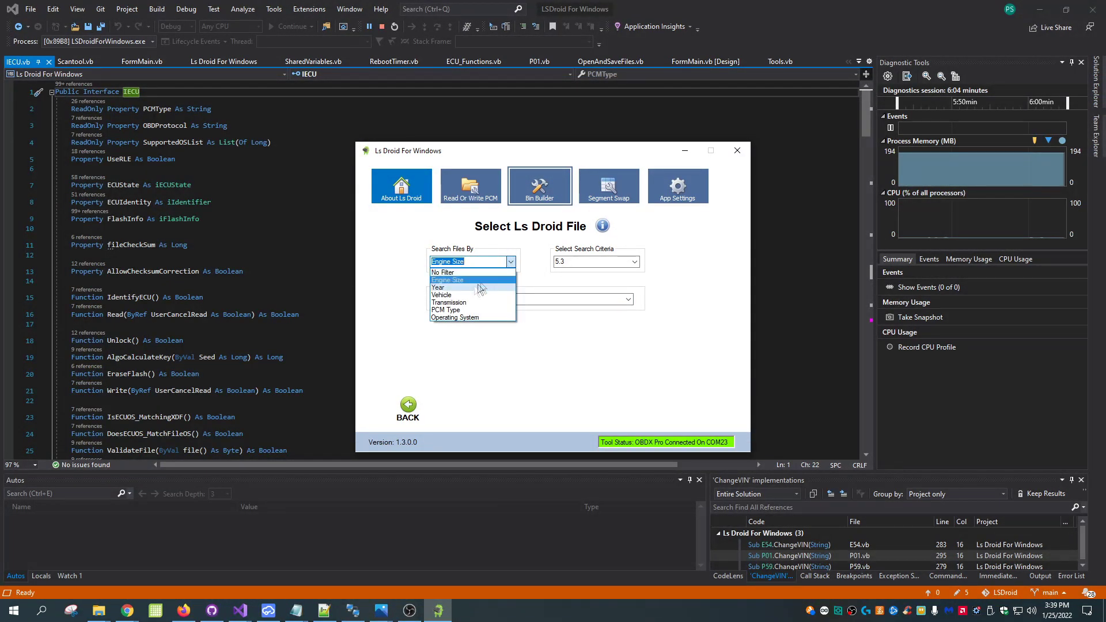
Step: Change the filter to Vehicle Silverado and browse the matching bin files without choosing one
left_click(445, 294)
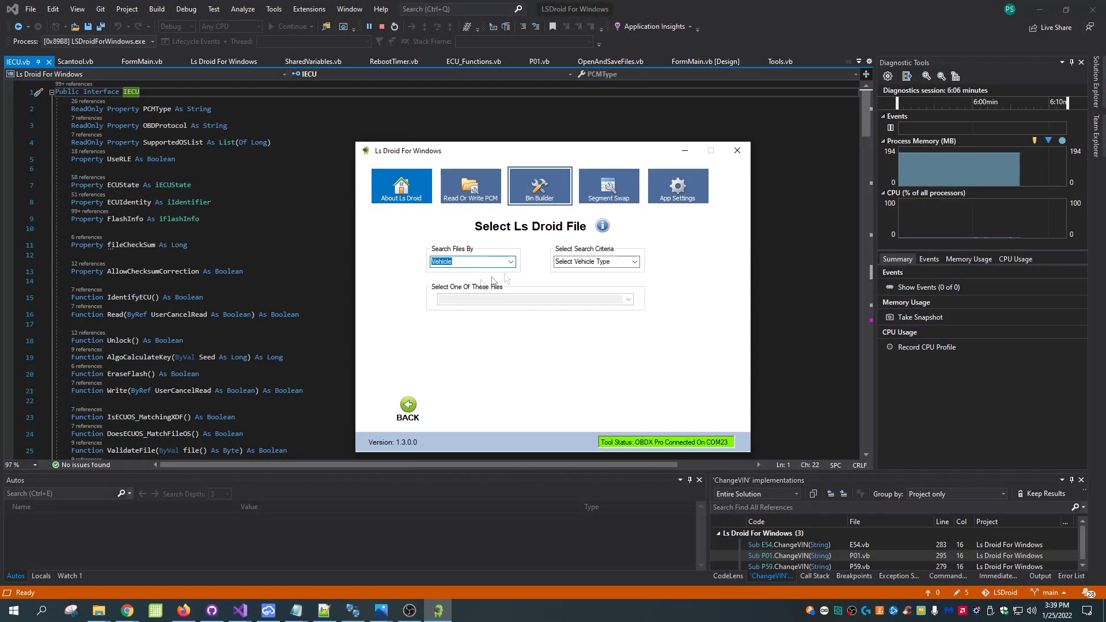
left_click(603, 263)
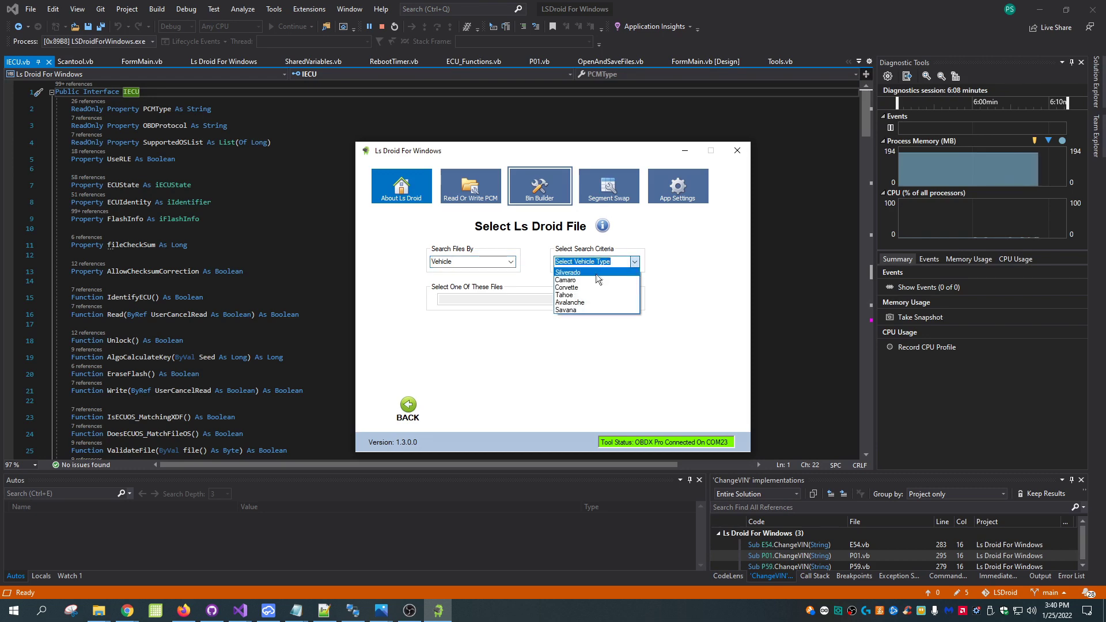
left_click(596, 274)
left_click(628, 299)
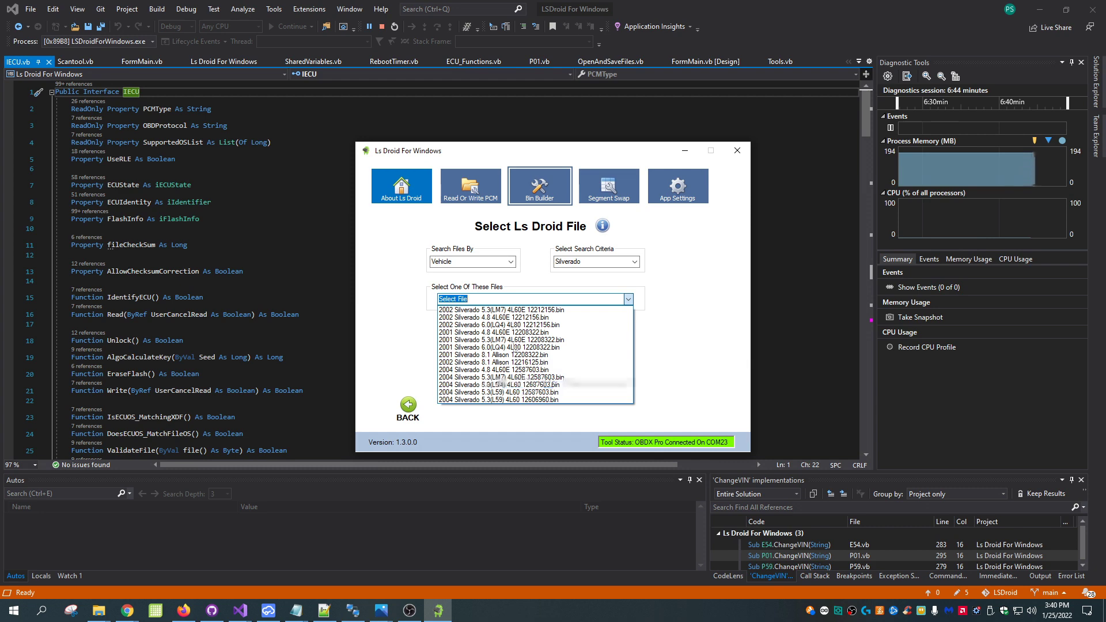
left_click(605, 195)
Step: Go to Segment Swap and browse the Bin Files folder for the first ECU file
left_click(605, 196)
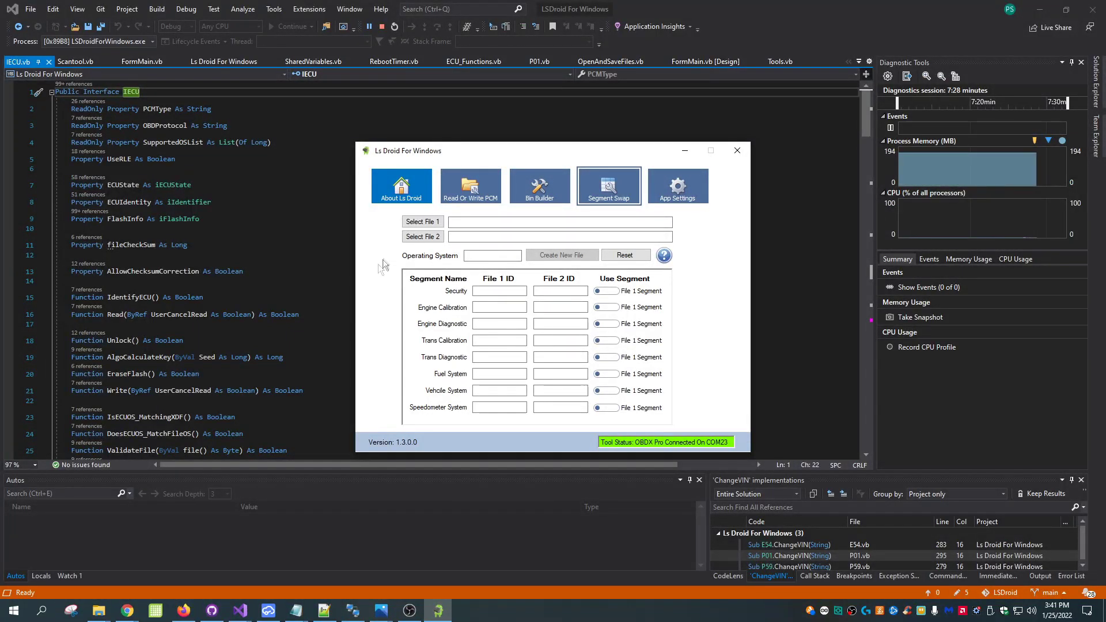
left_click(429, 221)
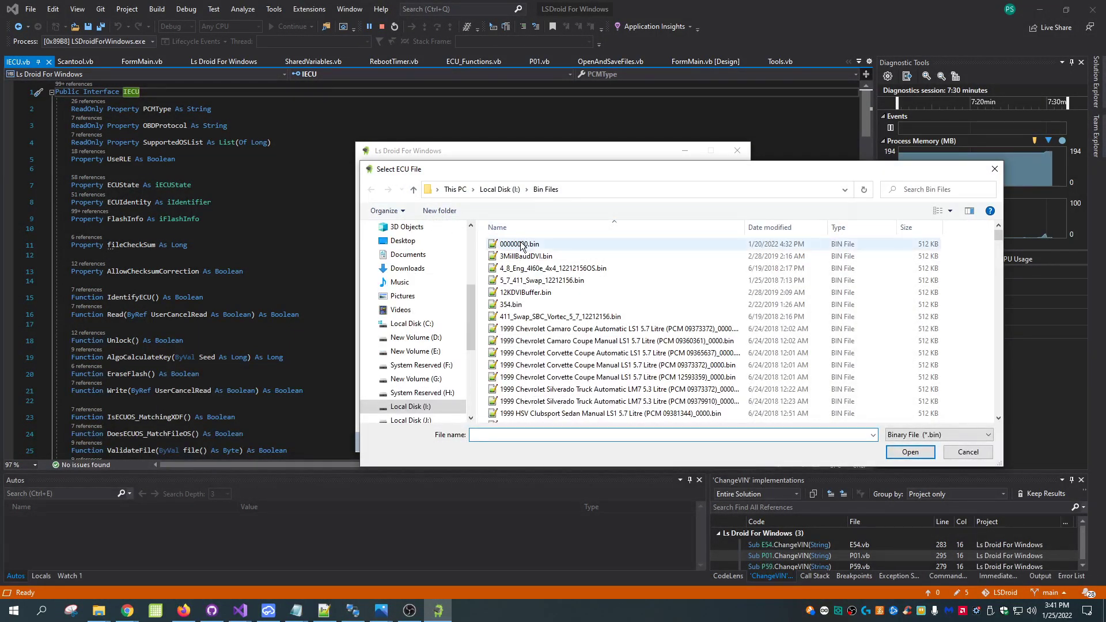
Step: Load 00000000.bin as File 1 and 4_8_Eng_4l60e_4x4_12212156OS.bin as File 2
left_click(522, 245)
left_click(909, 452)
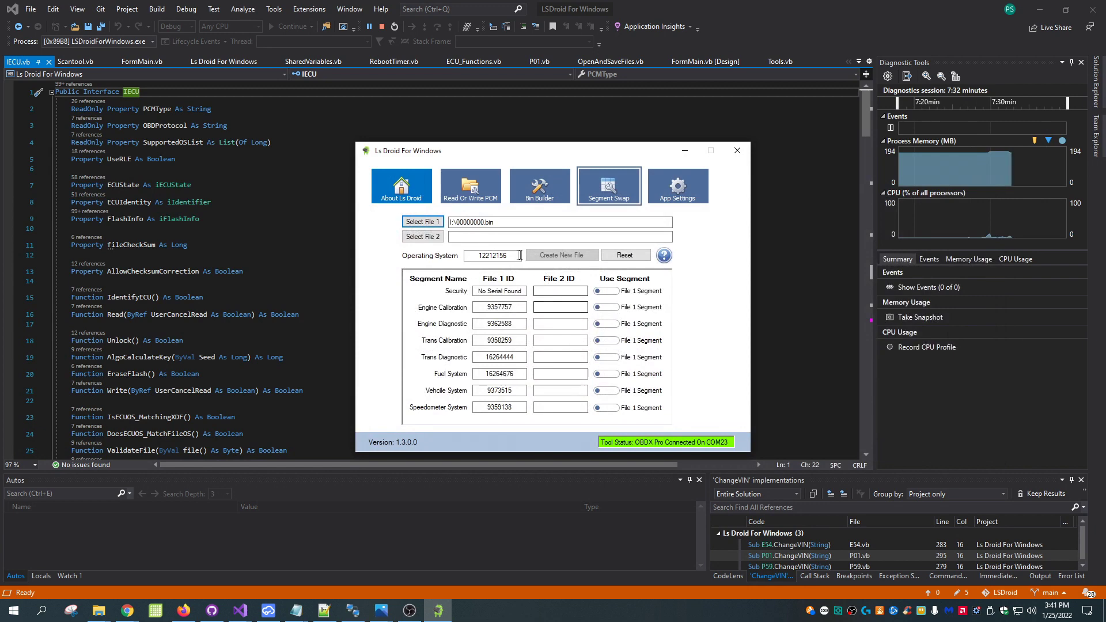
left_click(418, 238)
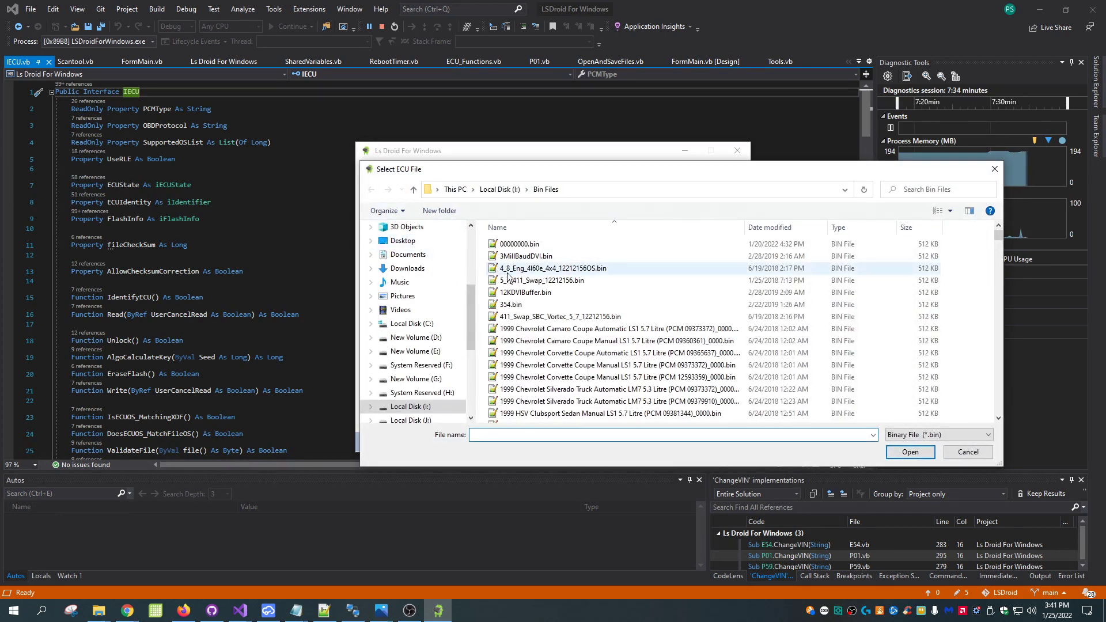
left_click(553, 268)
left_click(907, 452)
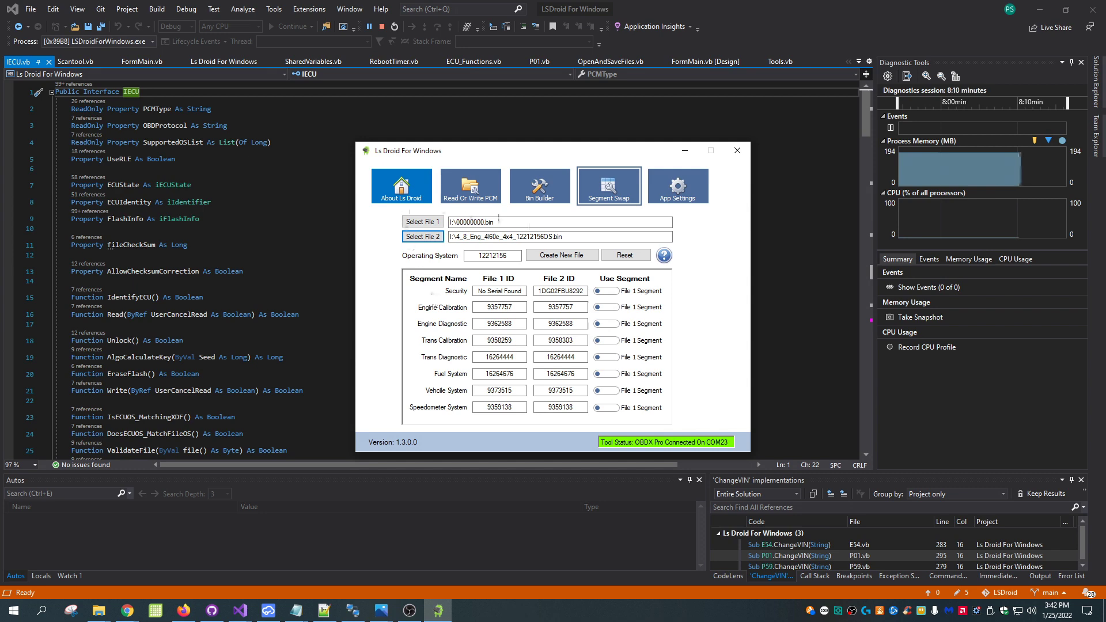
Step: Take the Security, Engine Calibration and Trans Diagnostic segments from File 2
left_click(608, 291)
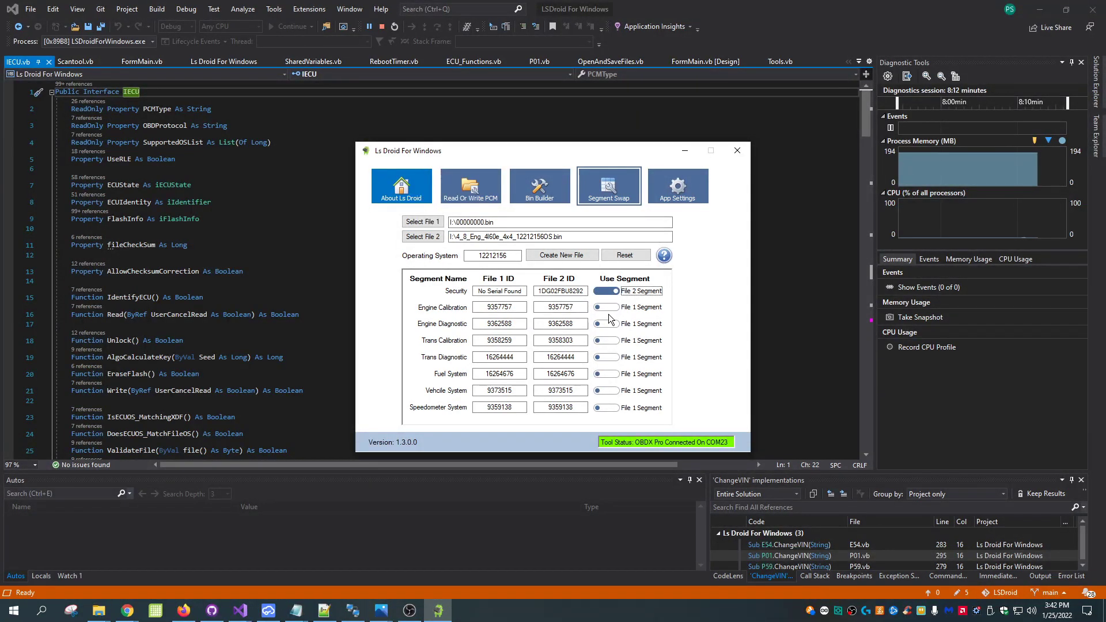
left_click(610, 309)
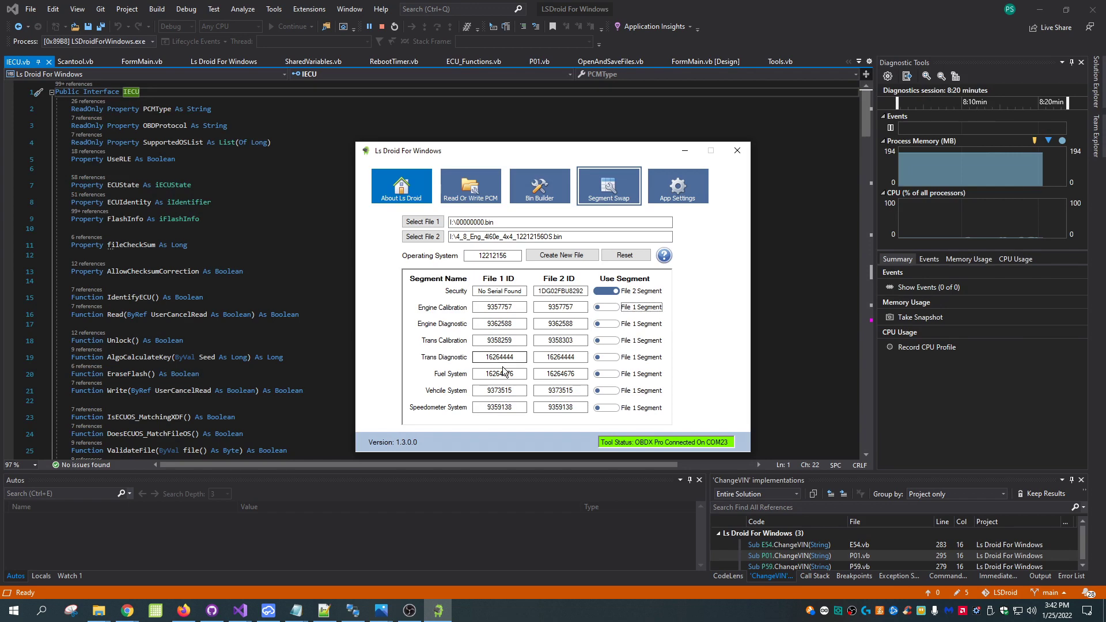
left_click(606, 308)
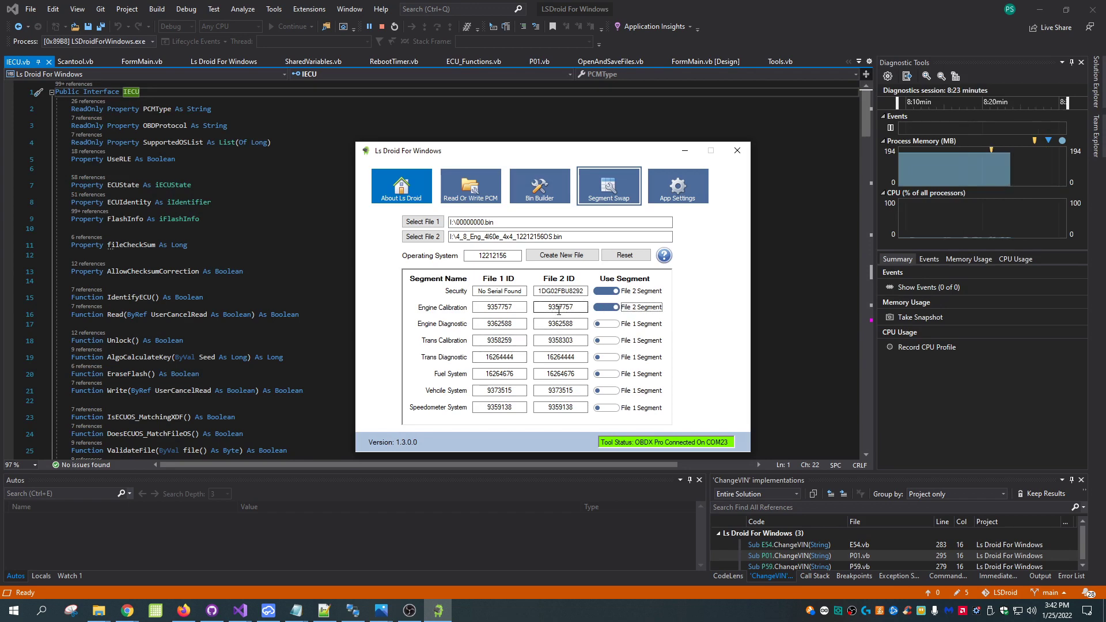
left_click(608, 357)
Step: Take Fuel System from File 2, then save the swapped ECU file as 'ttt'
left_click(608, 374)
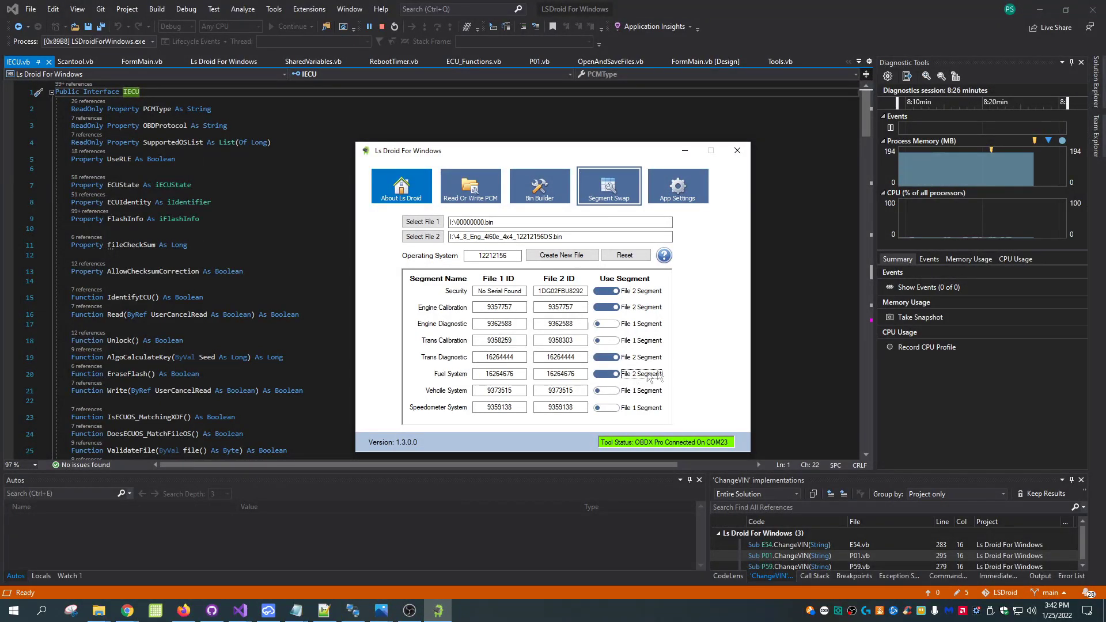
left_click(562, 258)
type("ttt")
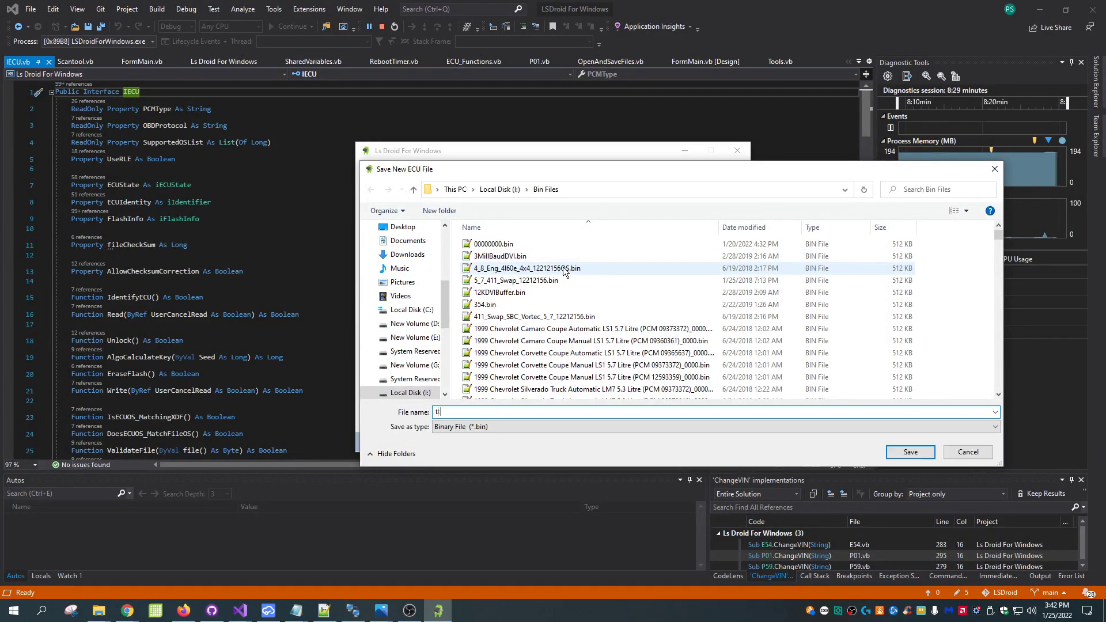
left_click(910, 451)
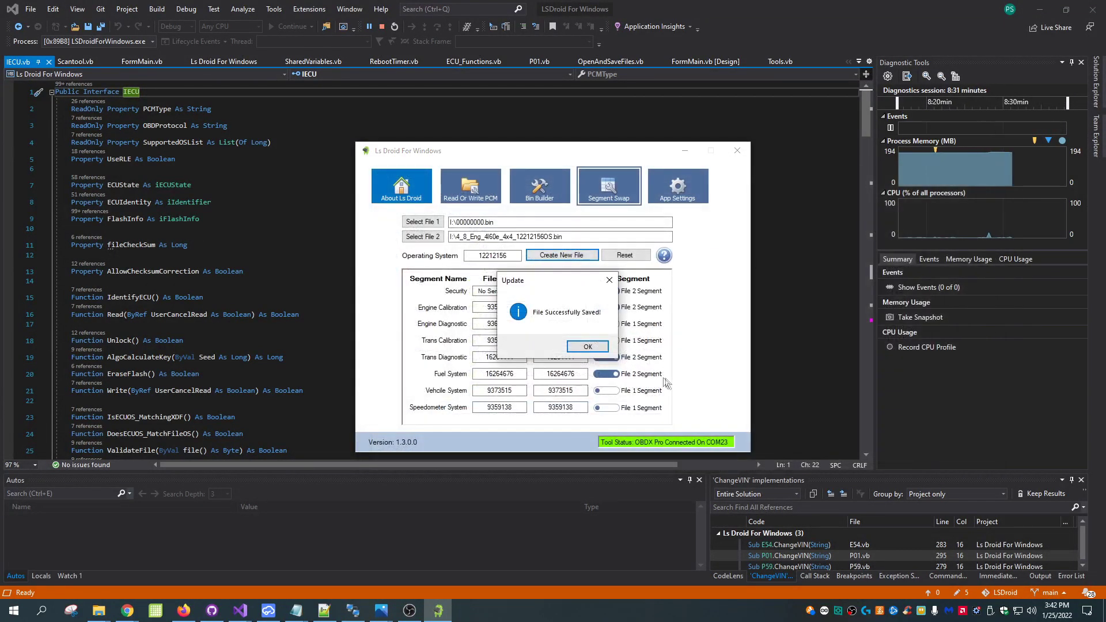
left_click(576, 348)
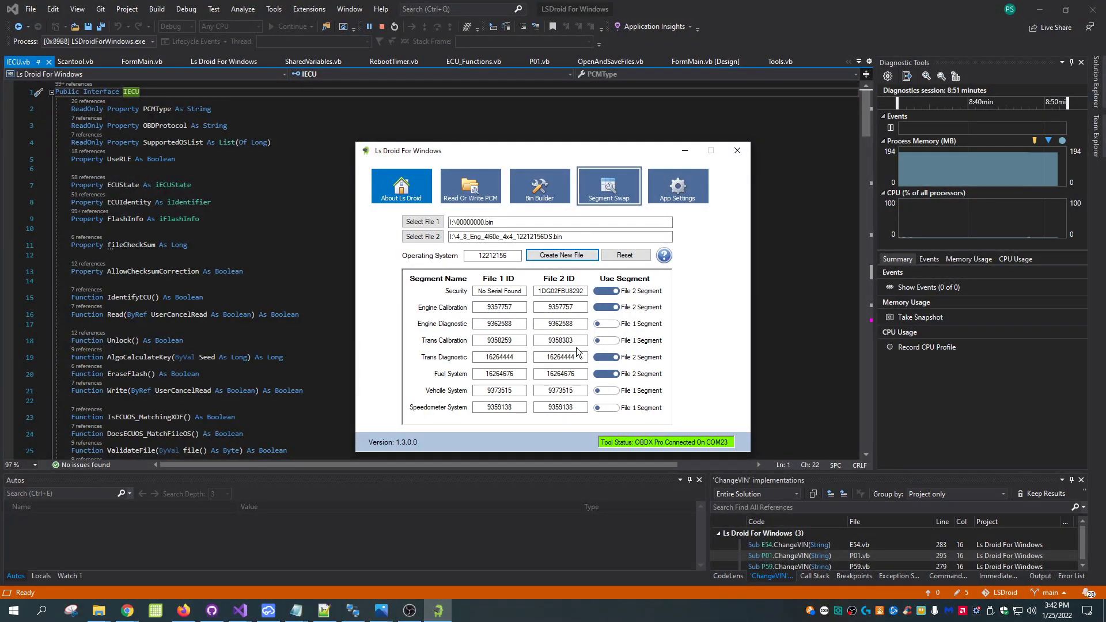
Step: Go to App Settings and view the Read & Write Block Size choices without changing them
left_click(678, 188)
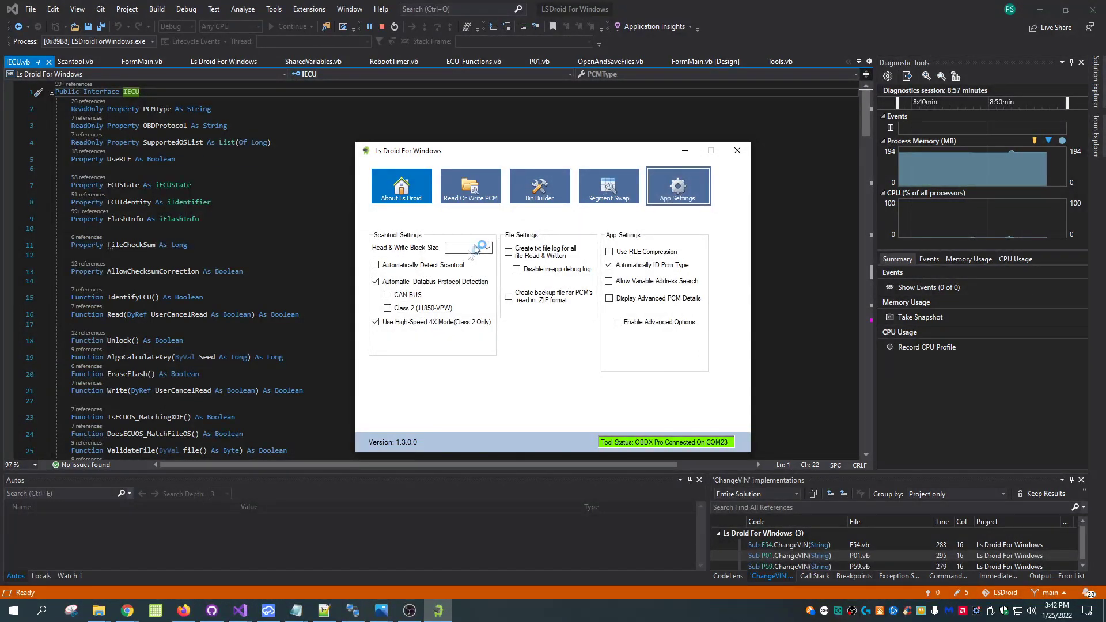
left_click(487, 248)
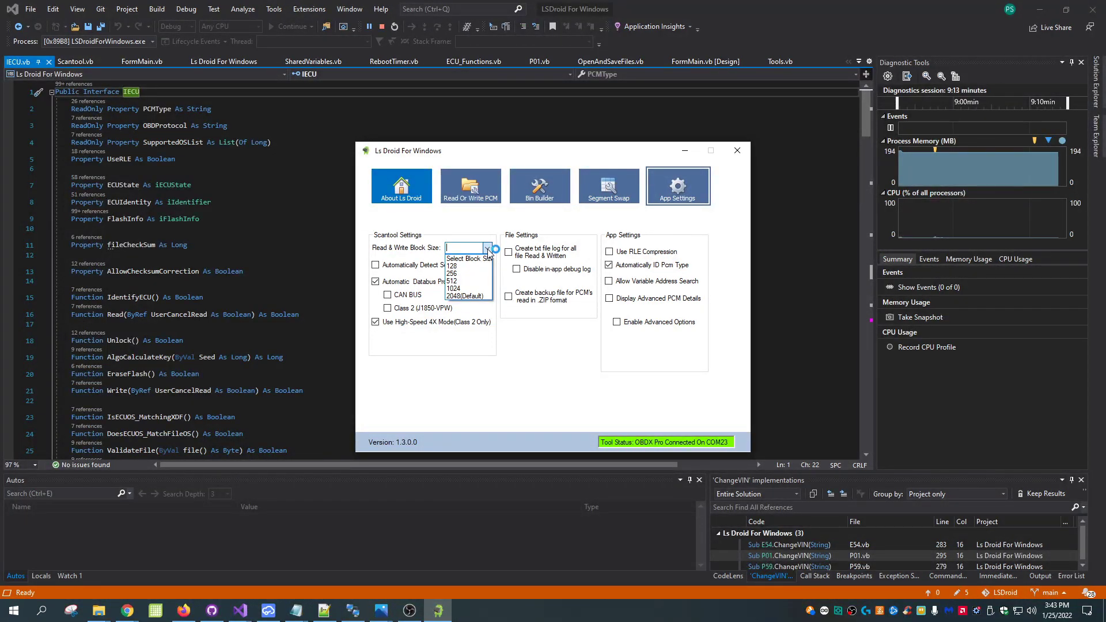
left_click(488, 249)
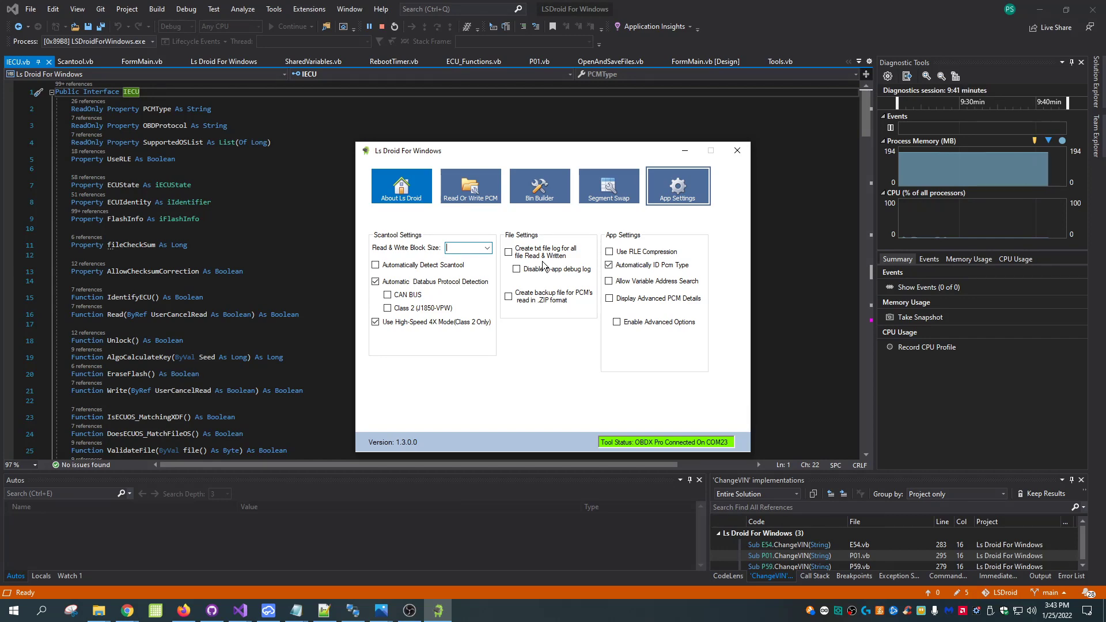
left_click(470, 186)
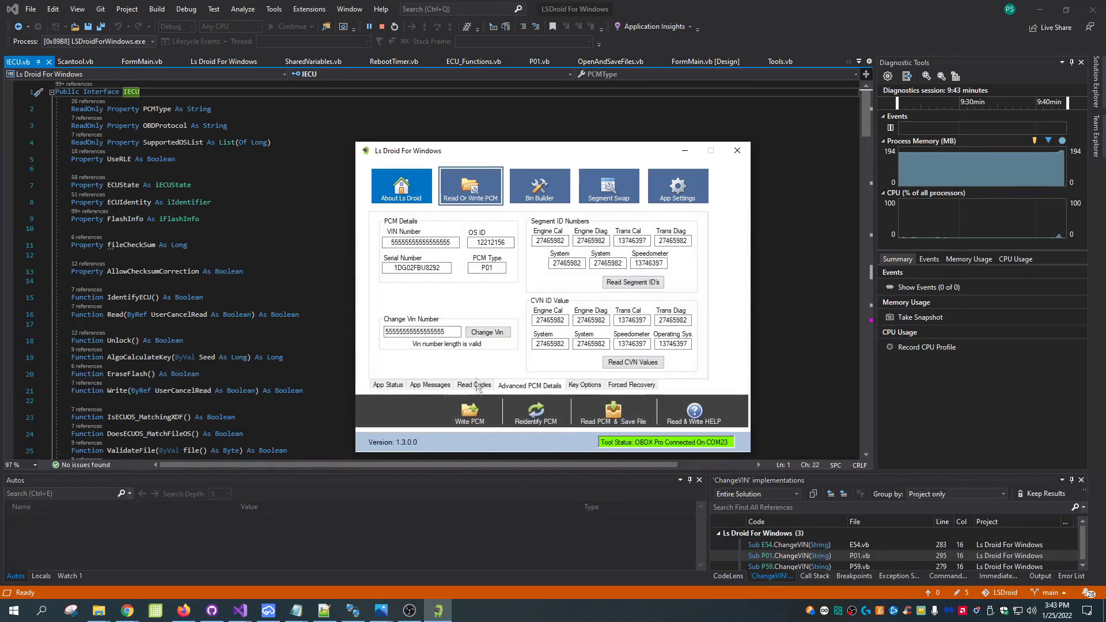
left_click(431, 385)
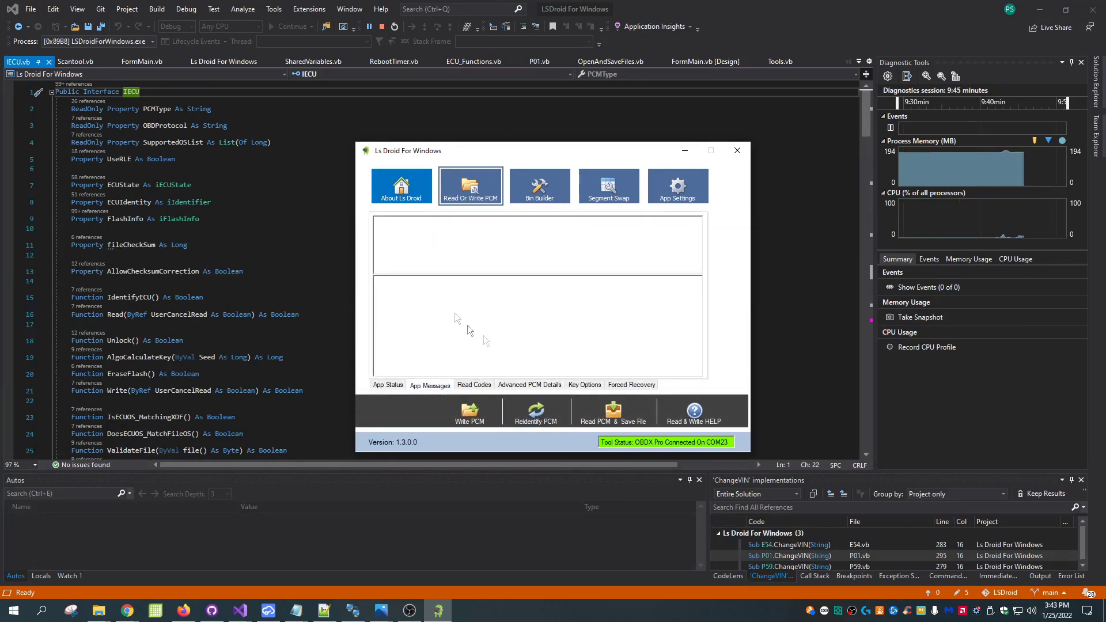
left_click(676, 194)
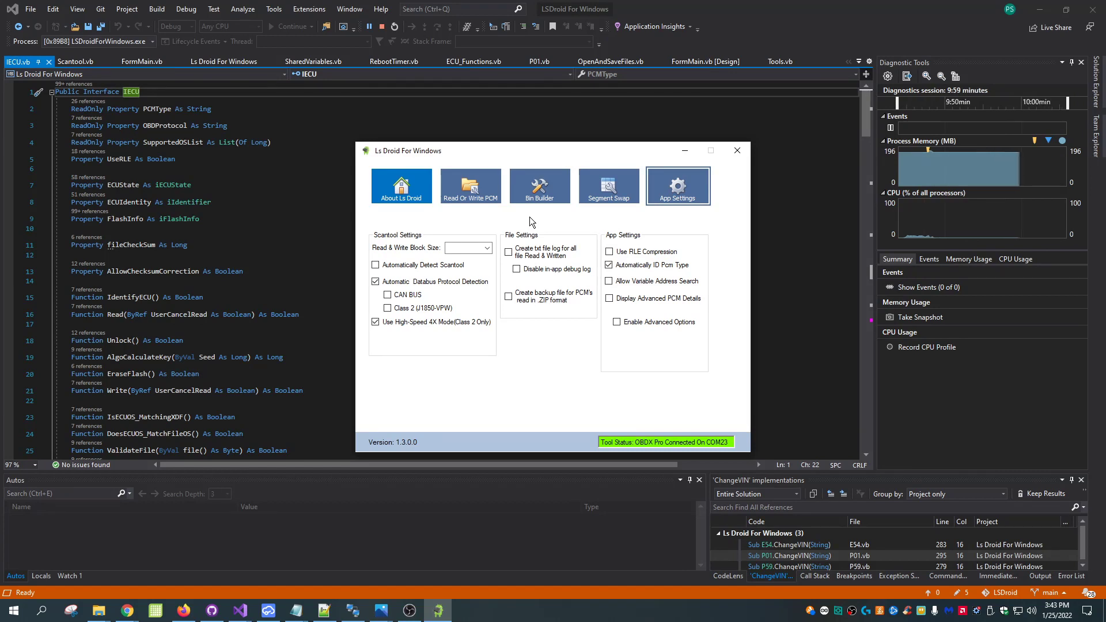
left_click(523, 303)
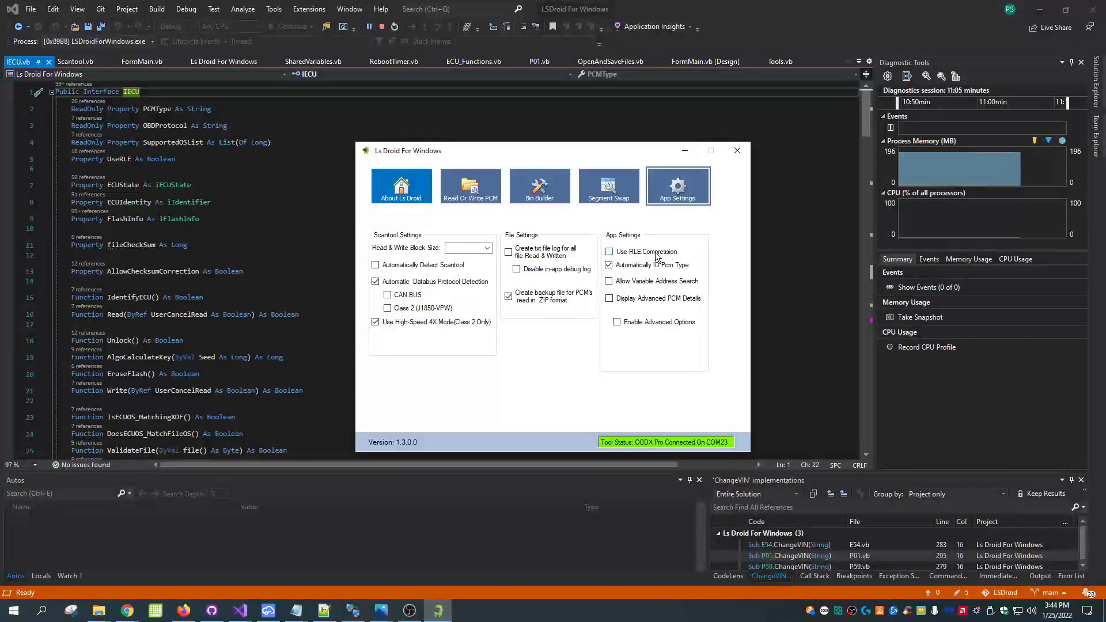
Step: Turn on Allow Variable Address Search in App Settings
left_click(633, 284)
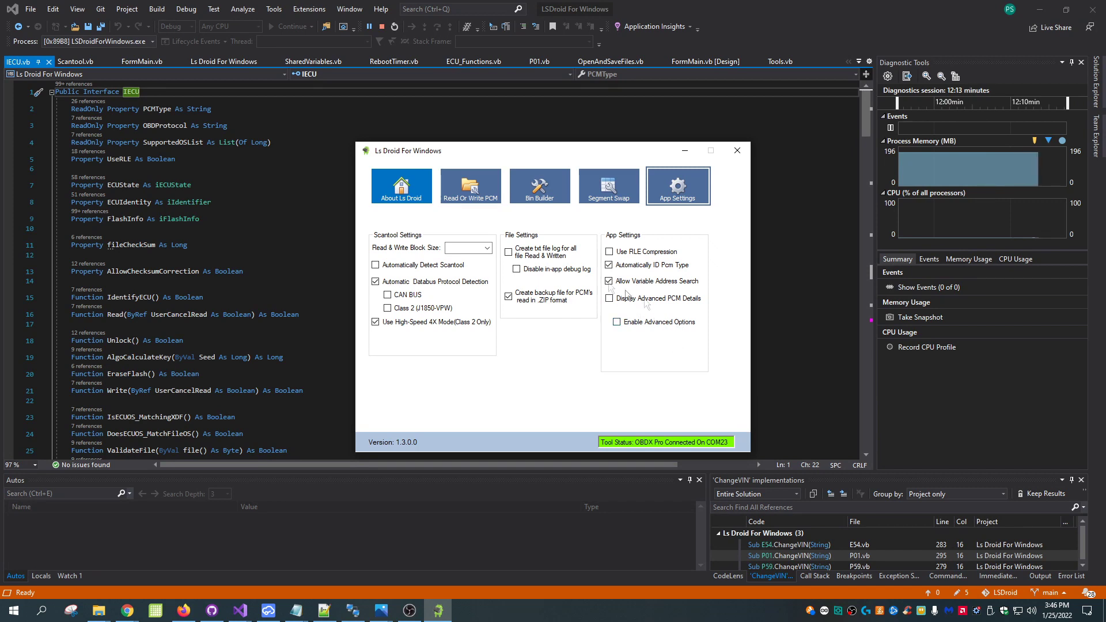
Step: On Read Or Write PCM, view the Advanced PCM Details, Key Options and App Messages tabs
left_click(474, 187)
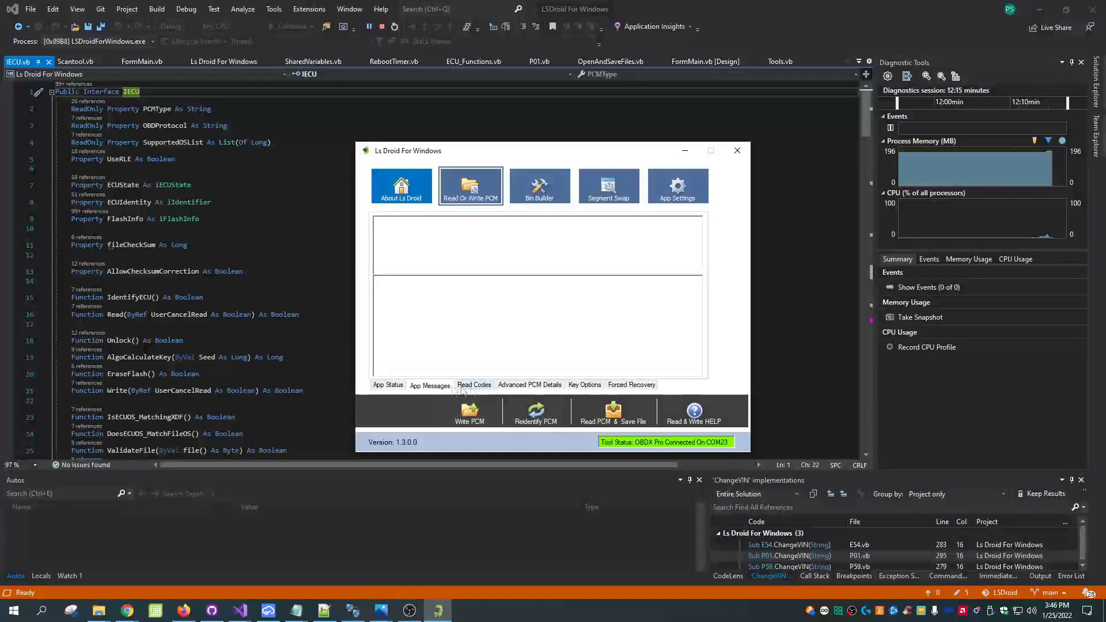
left_click(508, 386)
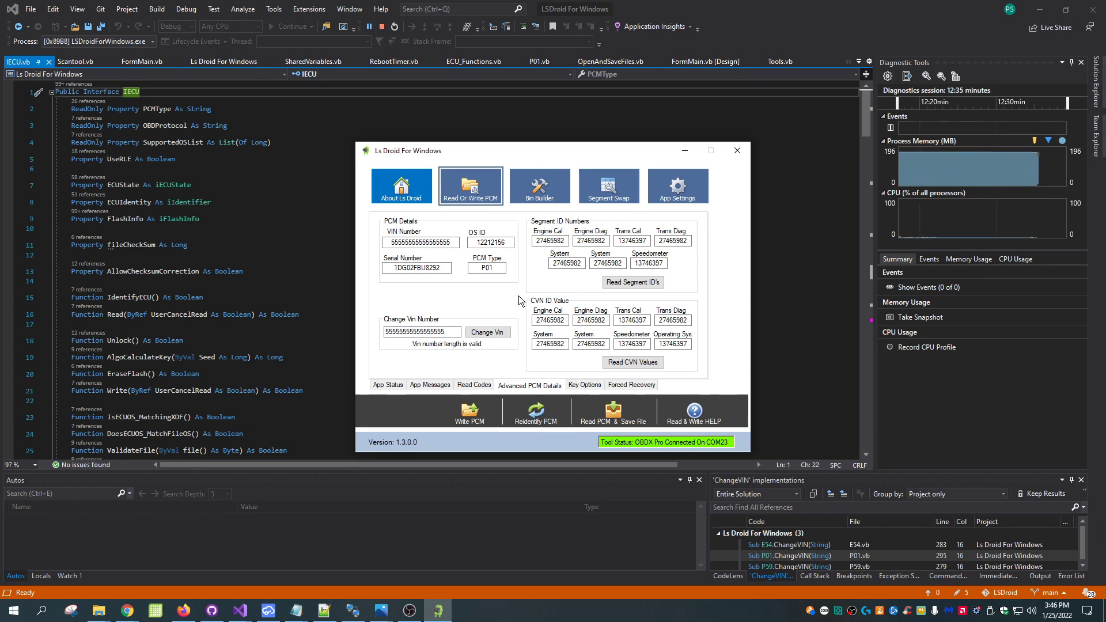
left_click(583, 386)
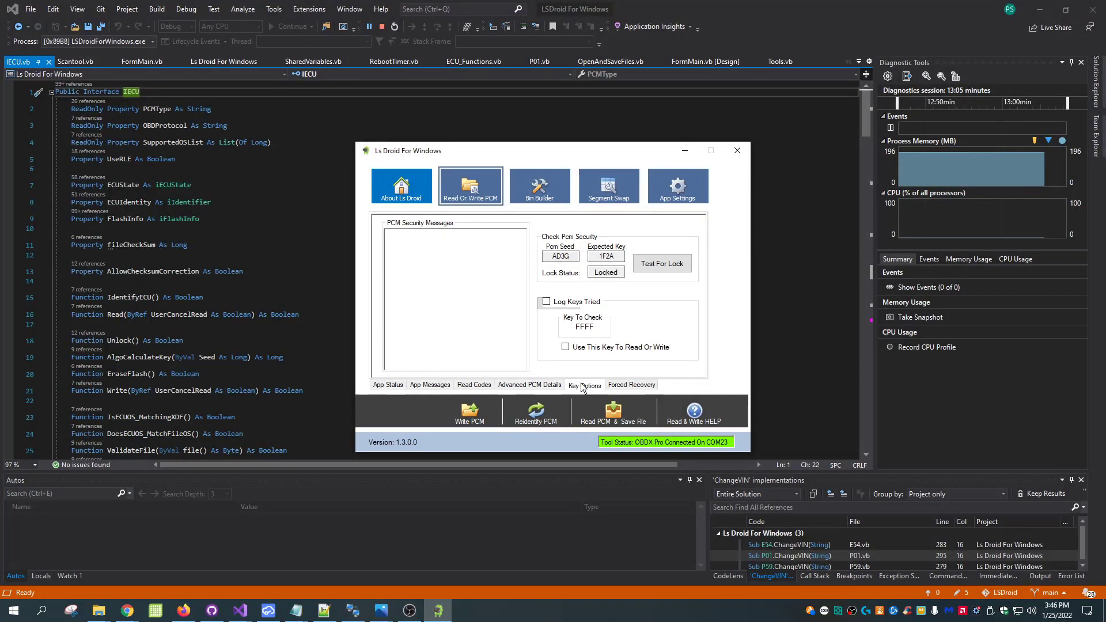
left_click(431, 385)
Step: Bring up the flash-type selection screen with Write Security Block checked
left_click(468, 418)
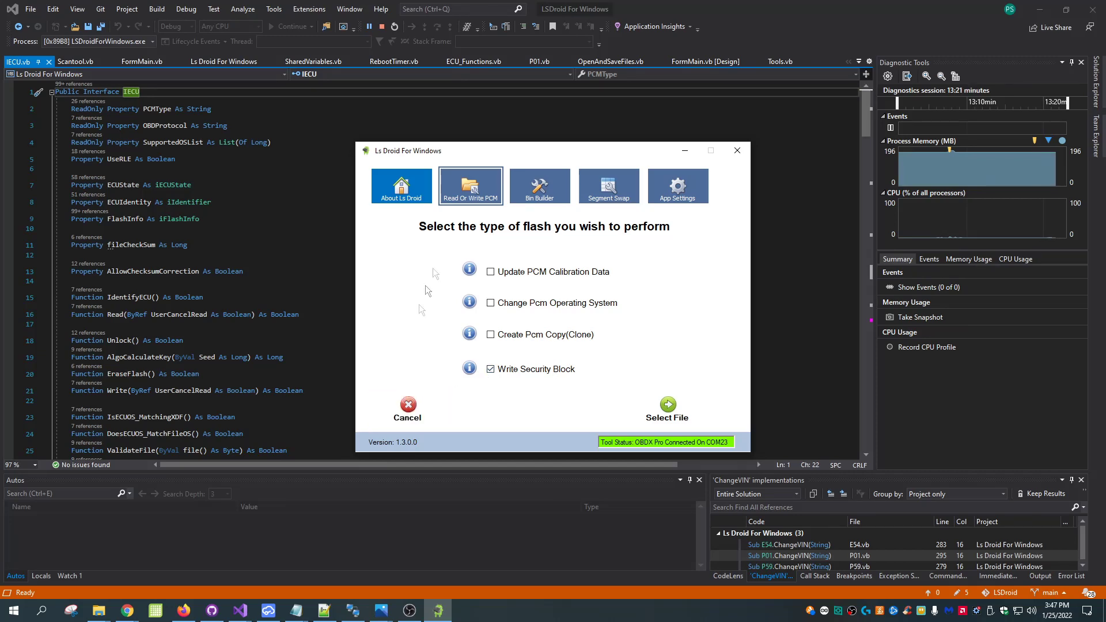
Step: Switch to the Segment Swap tool, then go back to the Read or Write PCM page
left_click(609, 185)
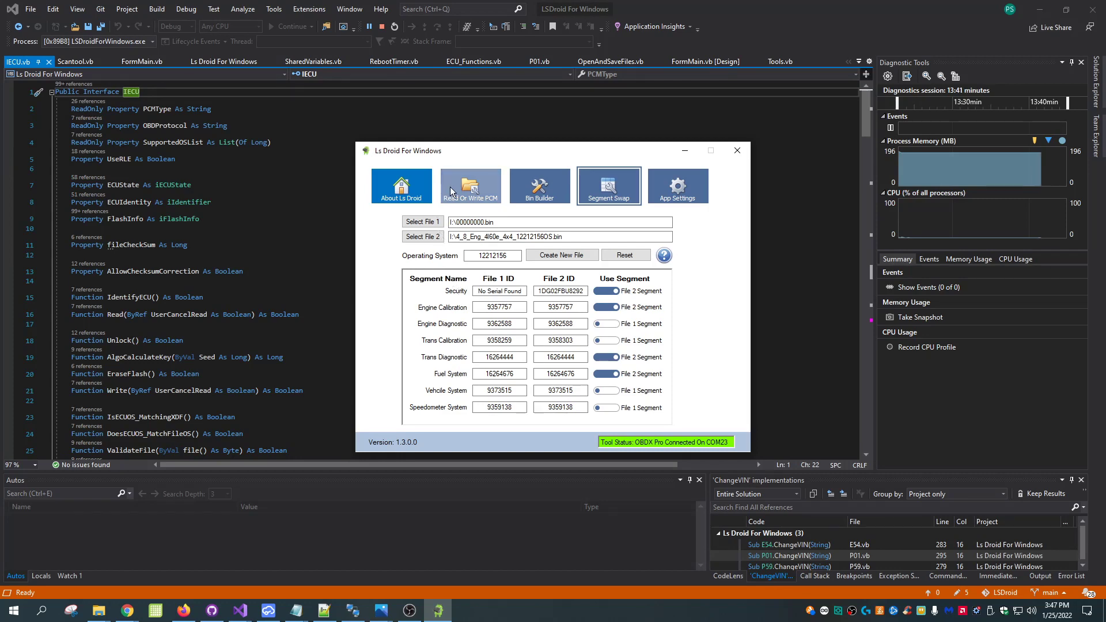
left_click(470, 185)
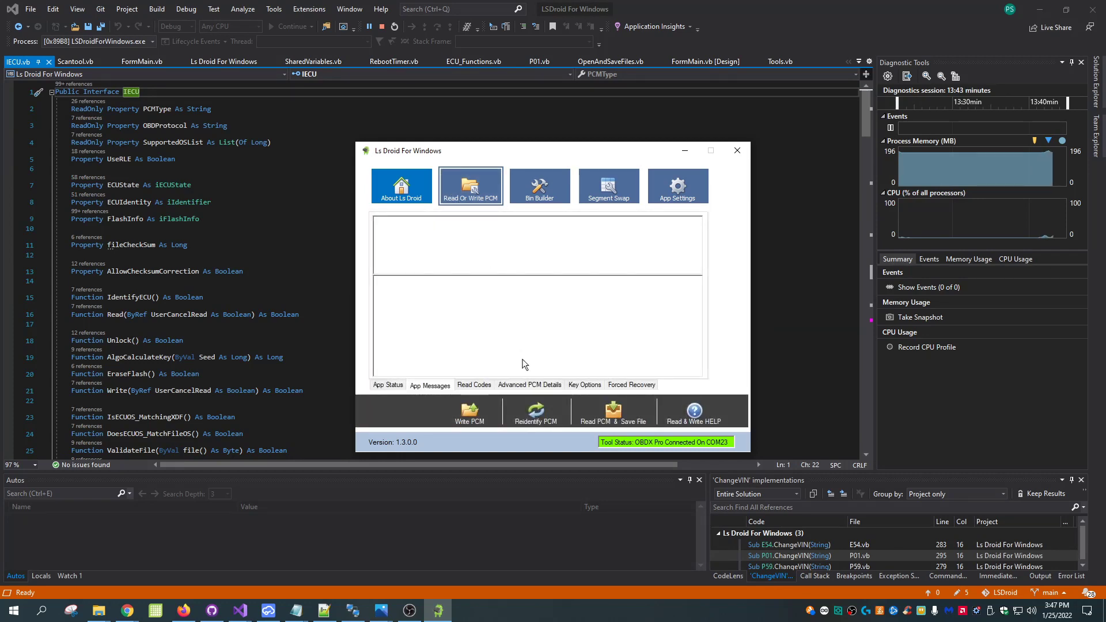
Step: Show the Key Options tab with PCM seed, expected key and Locked status
left_click(586, 384)
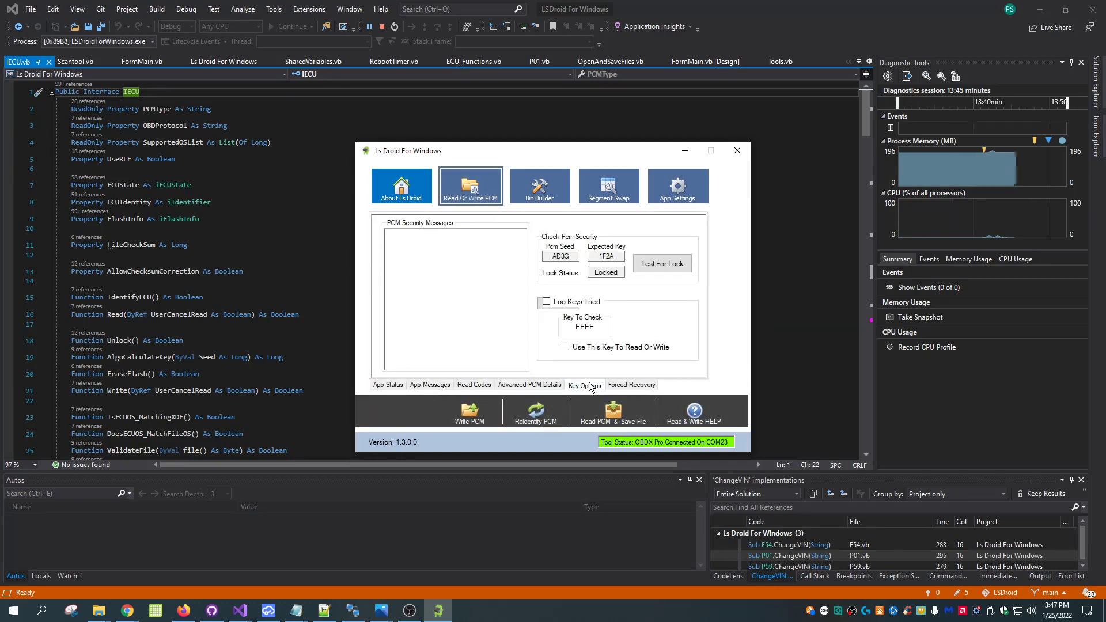